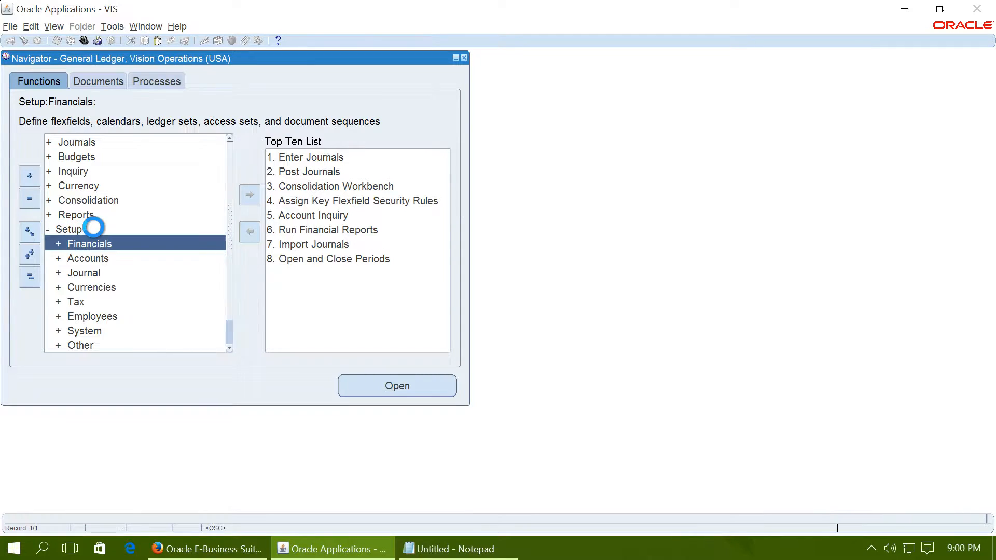
- Open the Accounting Setups page of Accounting Setup Manager from the General Ledger financials setup functions
double_click(119, 258)
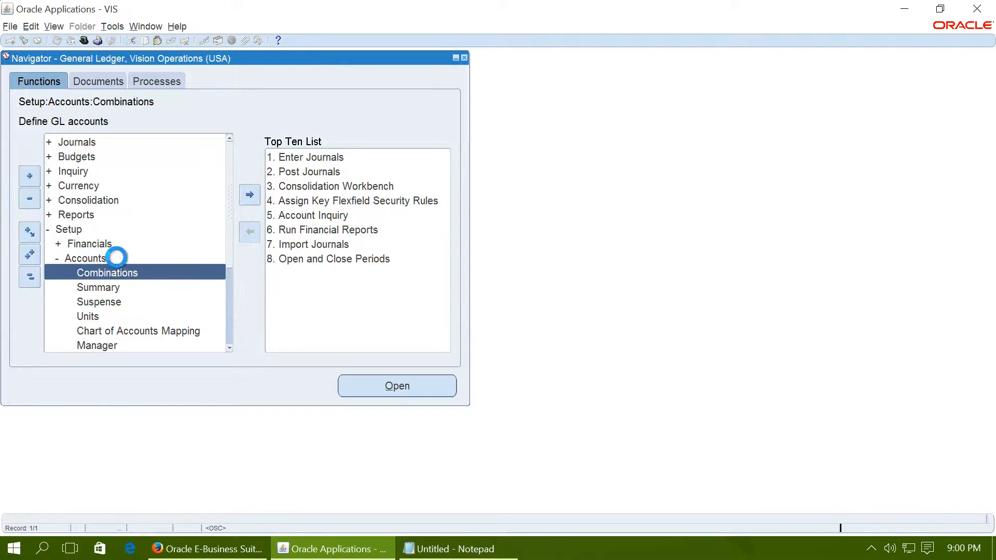
double_click(116, 243)
double_click(141, 287)
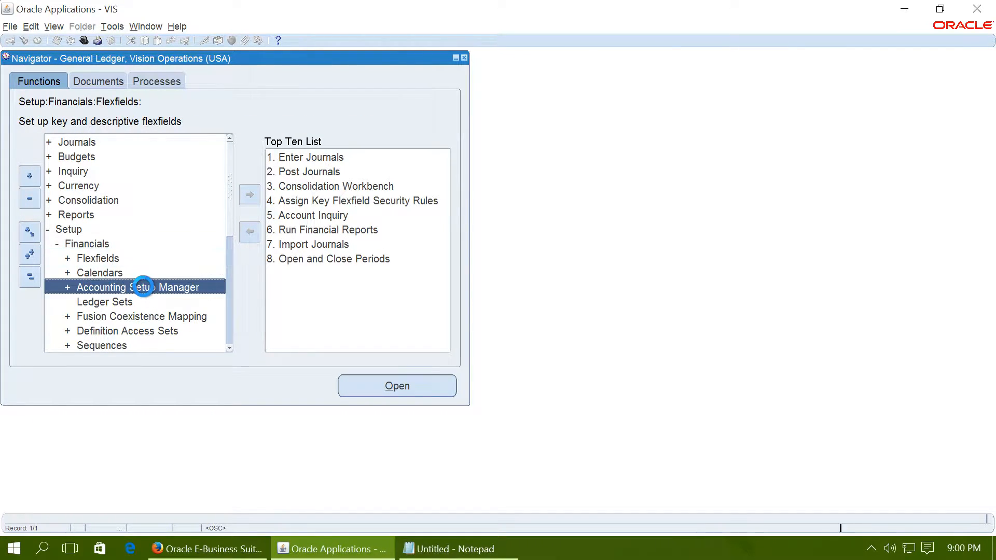
double_click(155, 301)
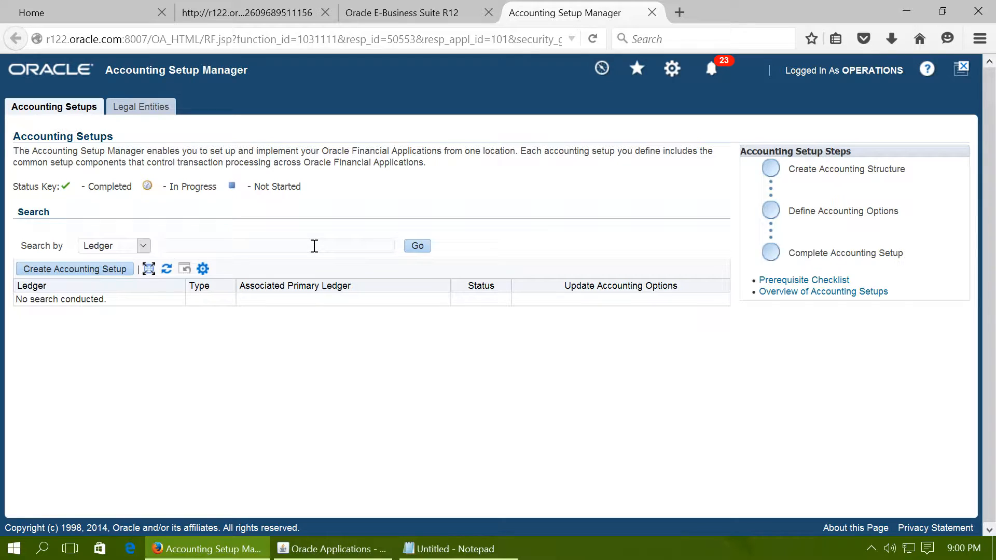
- Search for ledgers matching Vis%Oper% and open the accounting options of Vision Operations (USA)
text(Vis%Oper%)
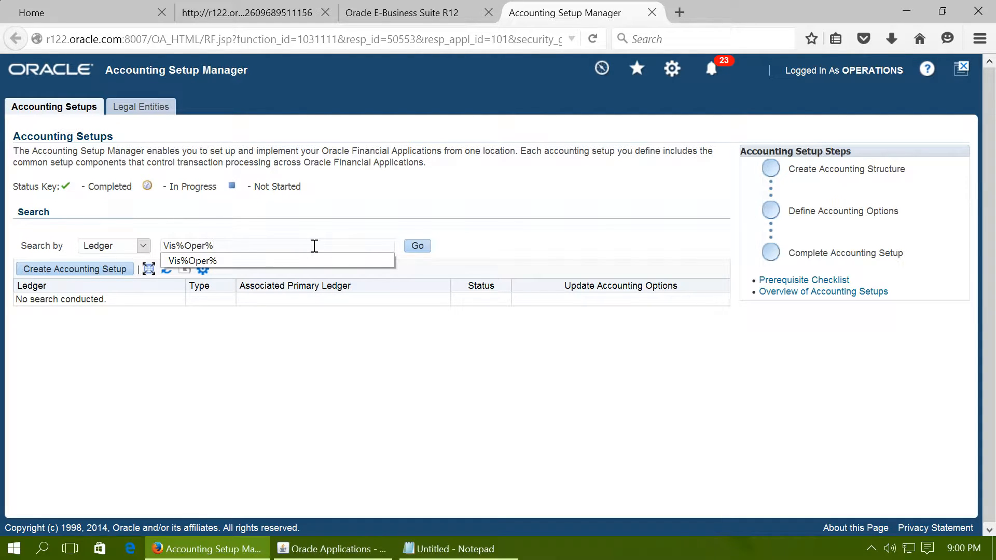
click(414, 247)
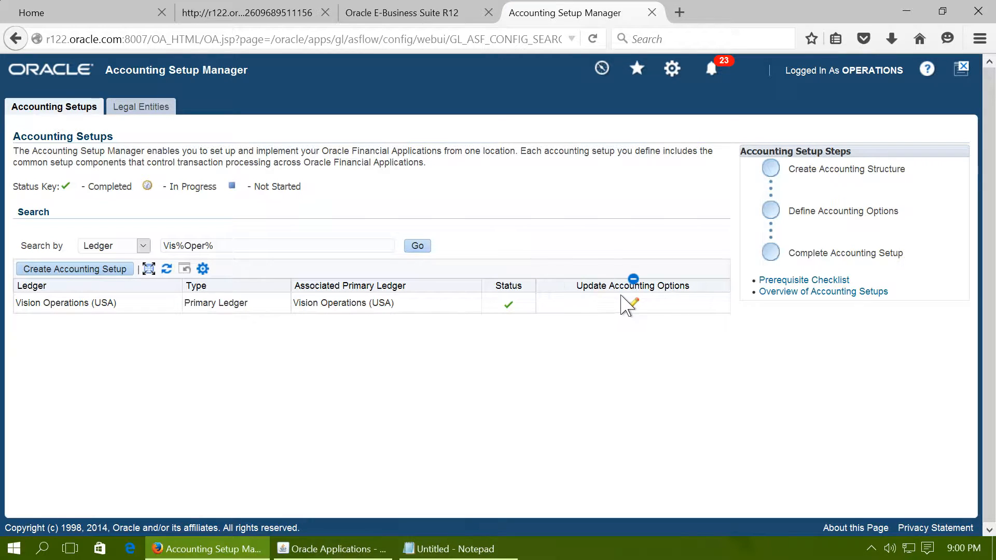
click(634, 306)
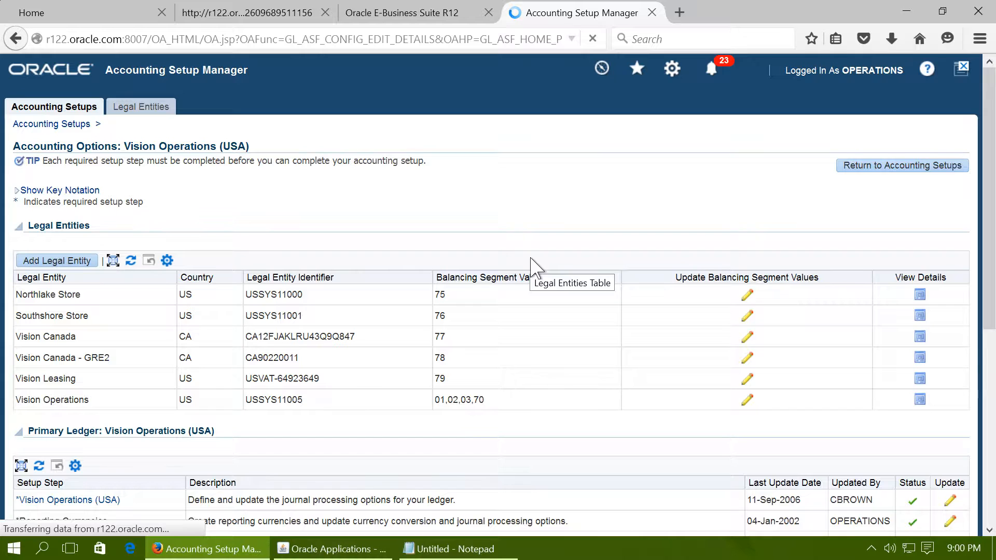
- Review the balancing segment value assignments of the Vision Operations legal entity, leaving the page without applying changes
scroll(530, 258, down, 3)
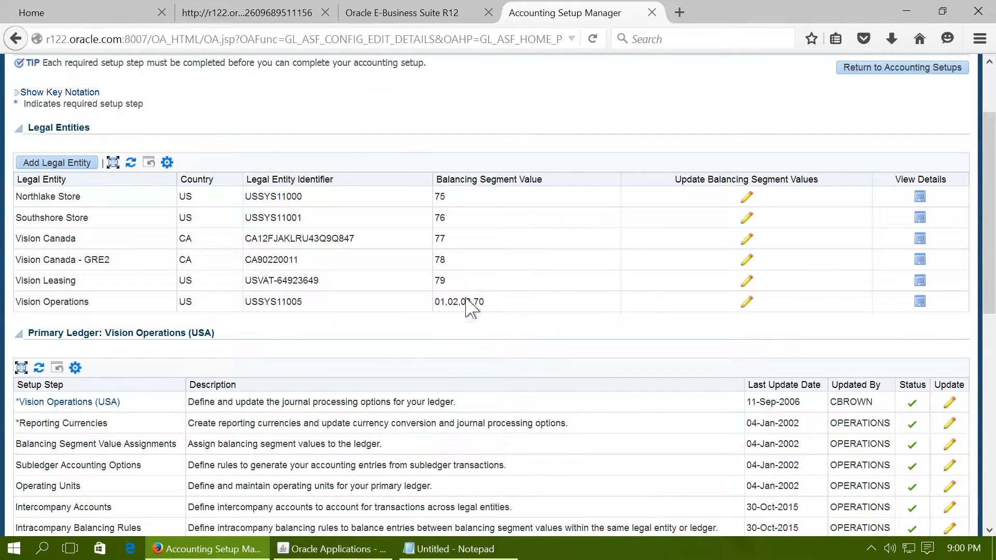
drag(435, 302, 500, 311)
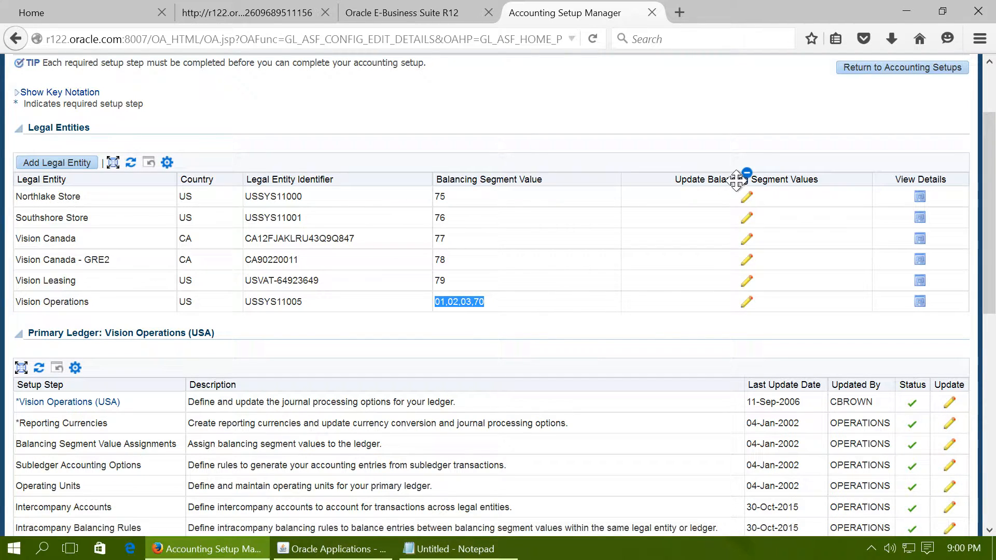
click(749, 304)
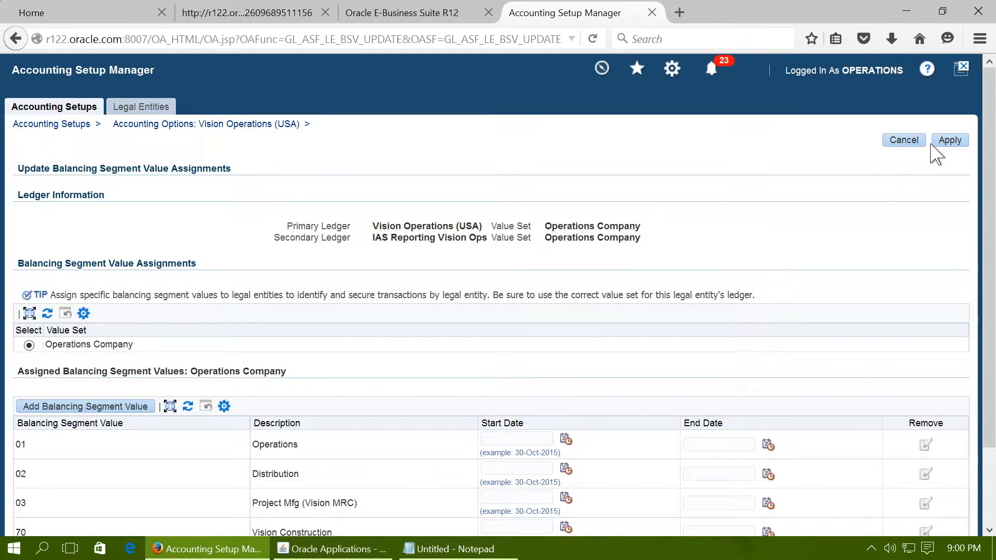
click(913, 141)
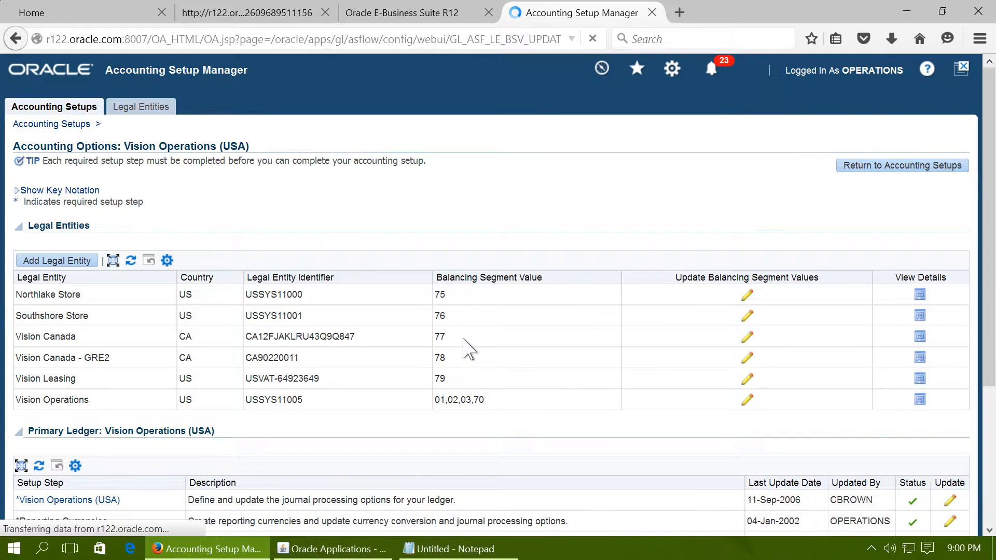
- Examine the debit and credit accounts in the Other-Other intracompany balancing rule for Vision Operations, and return to the accounting options
scroll(463, 347, down, 4)
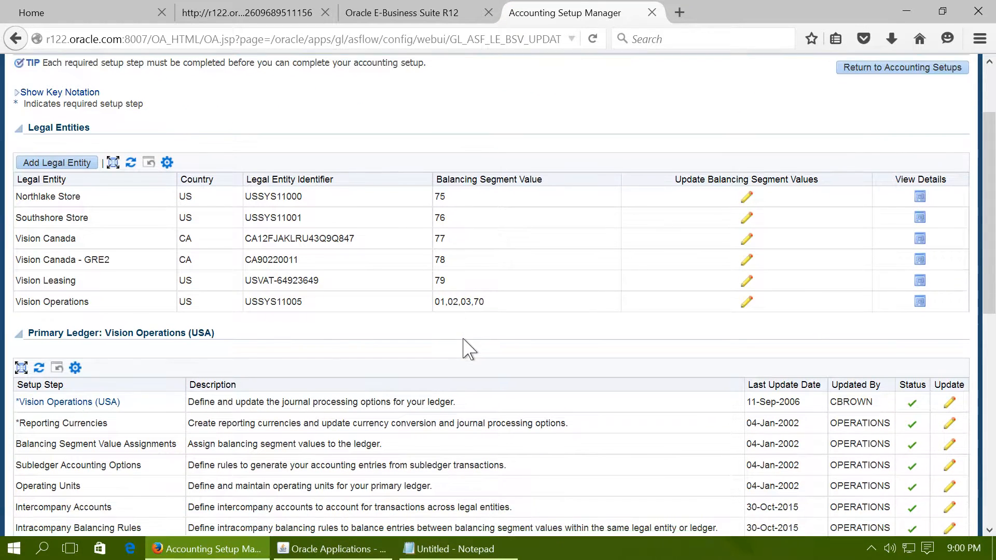
scroll(405, 373, down, 2)
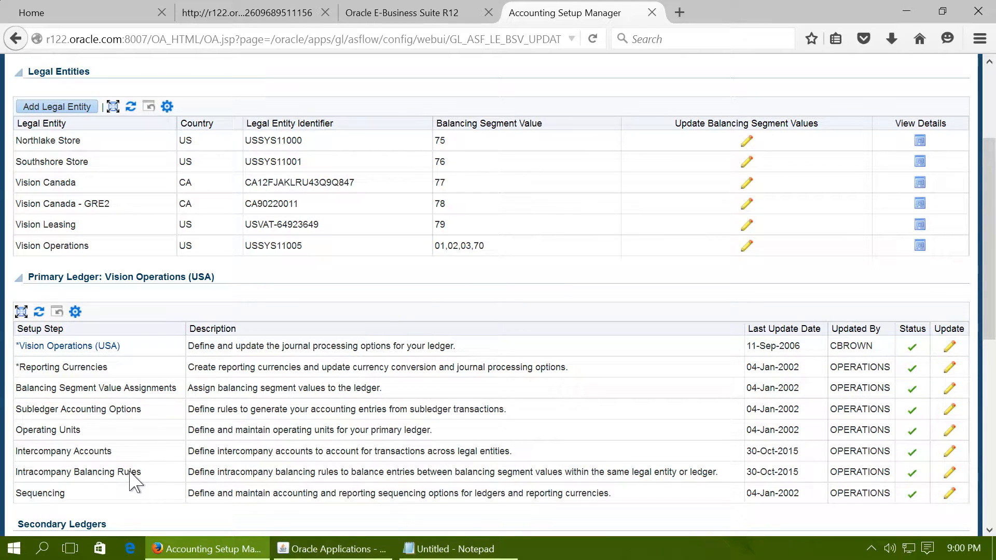
click(950, 473)
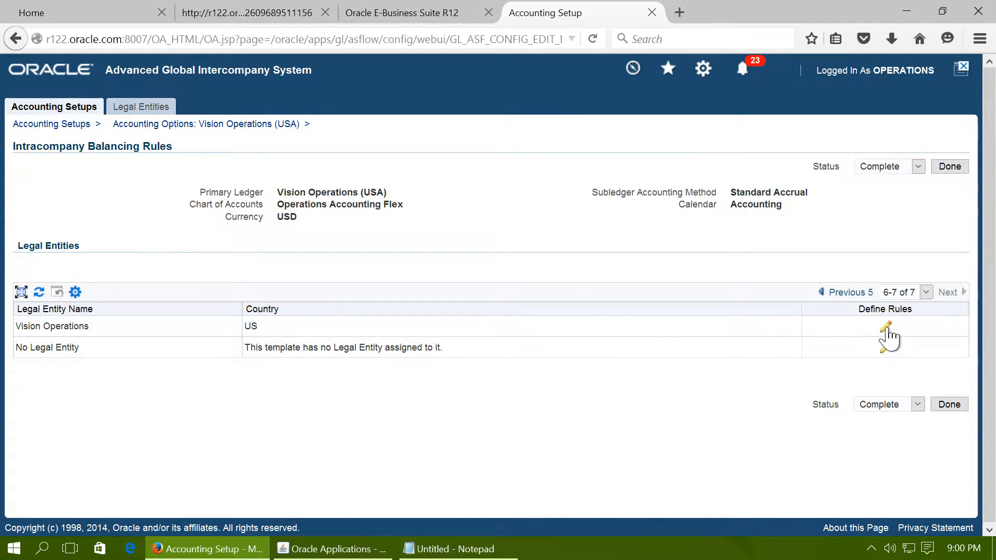
click(886, 328)
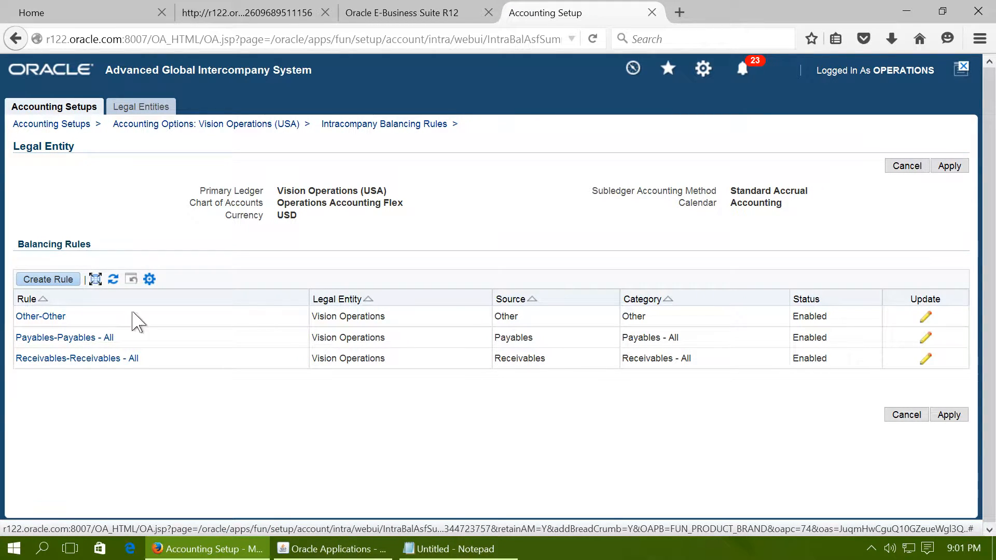
click(936, 322)
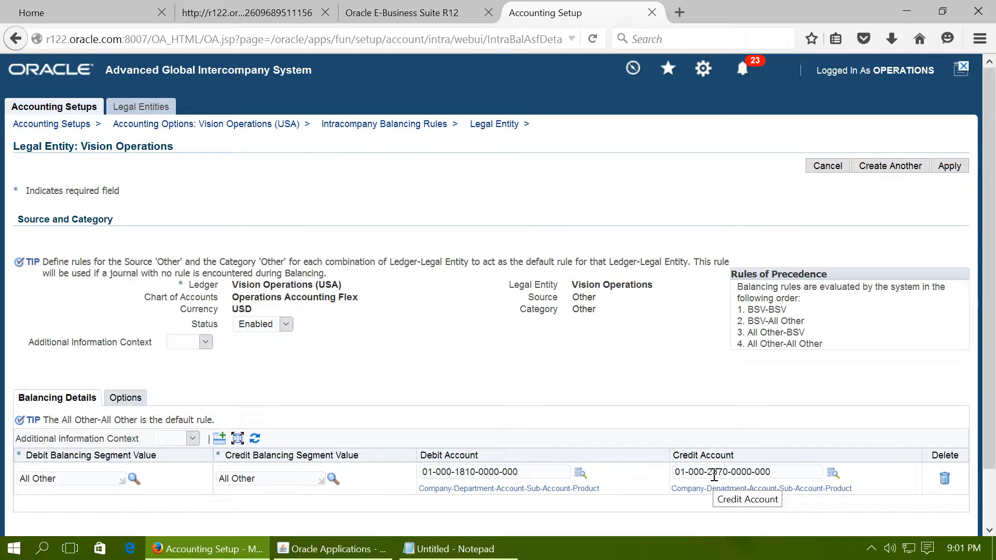
click(820, 164)
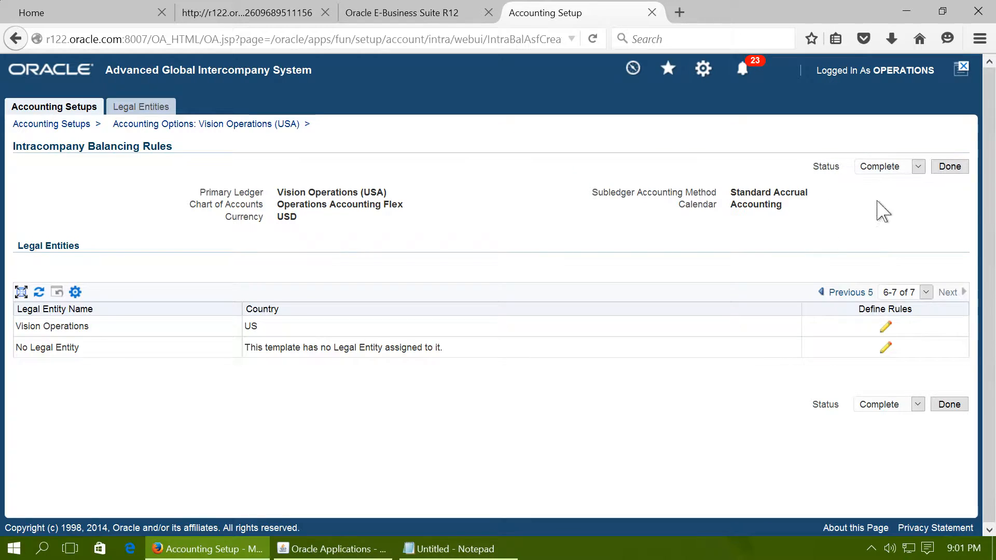
click(935, 167)
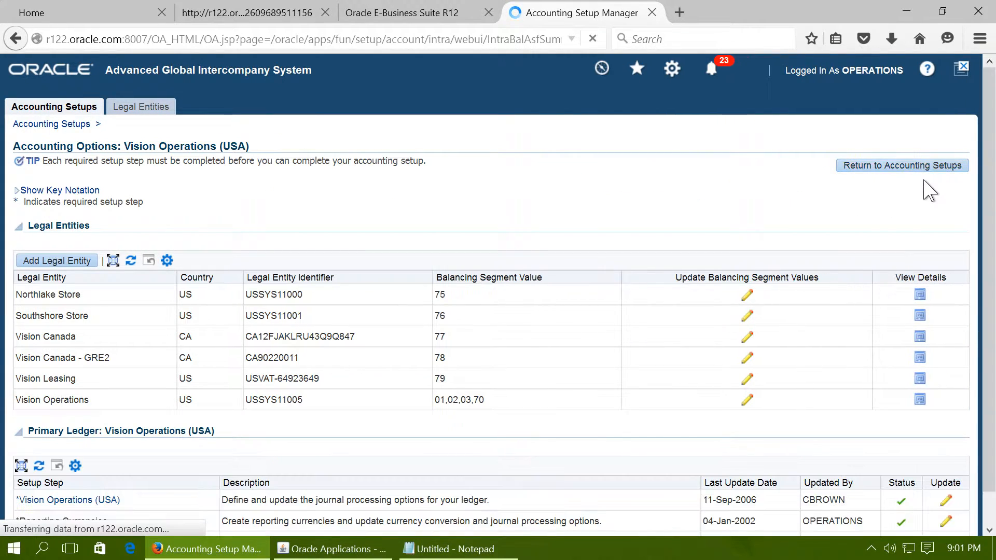
- Check the intracompany balancing setting in the Vision Operations (USA) ledger options, and exit the ledger update without saving
scroll(540, 337, down, 3)
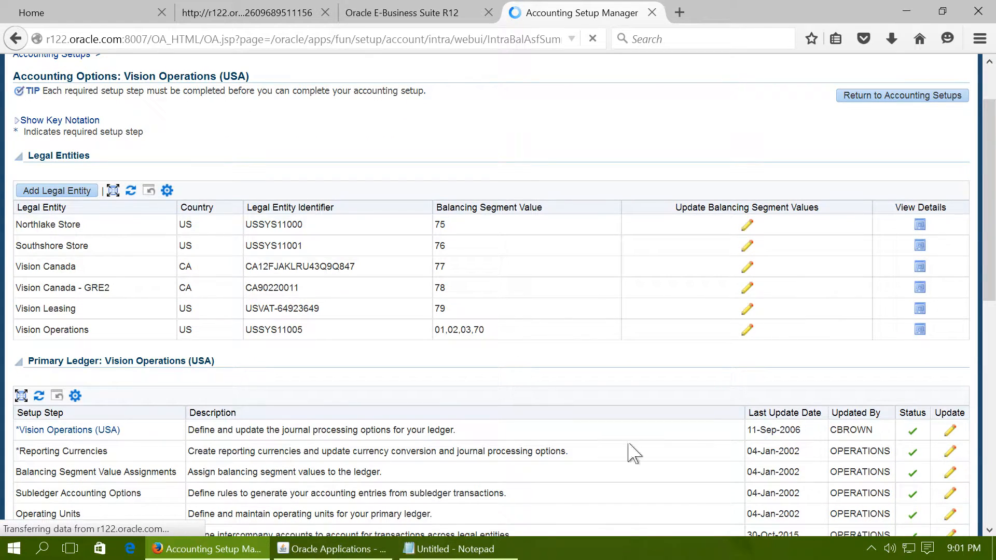
click(952, 431)
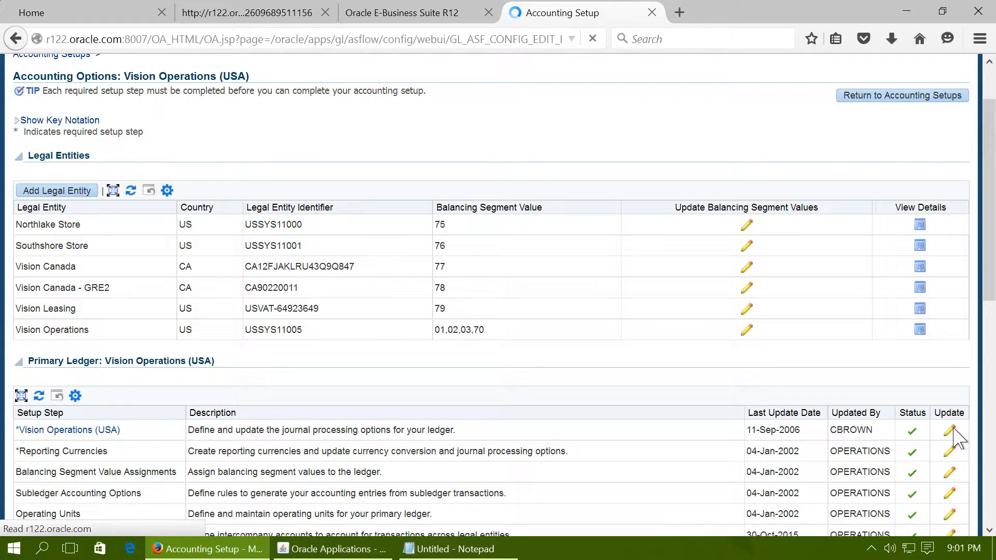
scroll(900, 362, down, 5)
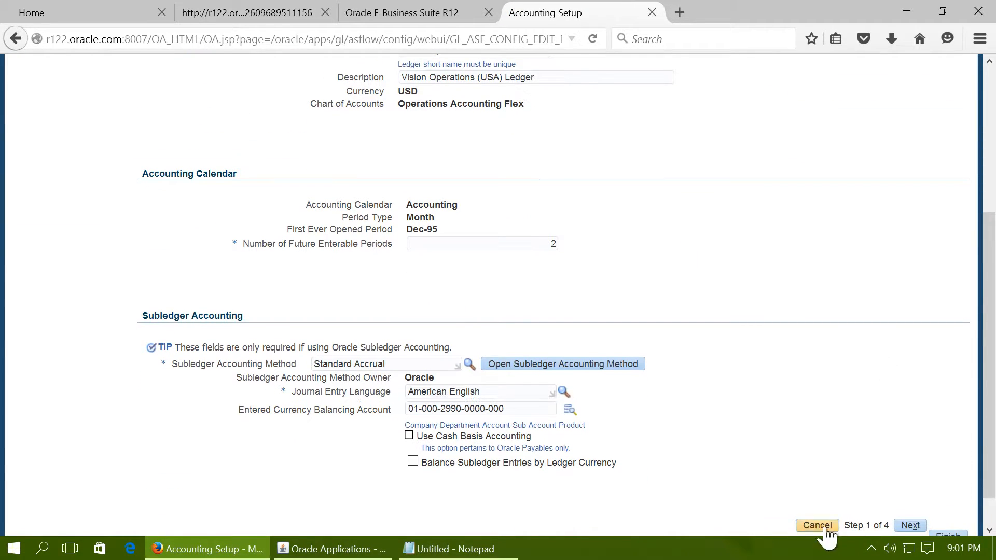
click(910, 526)
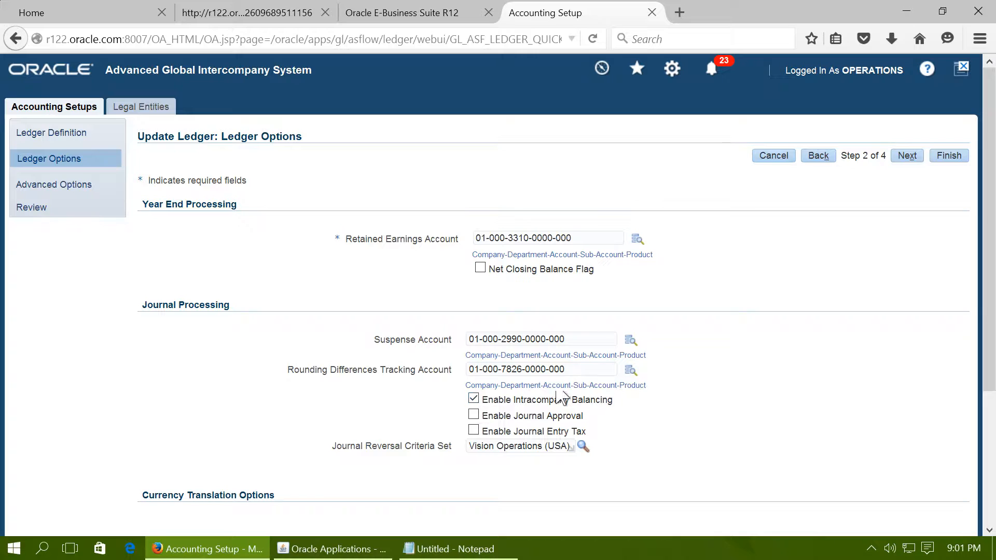
click(772, 158)
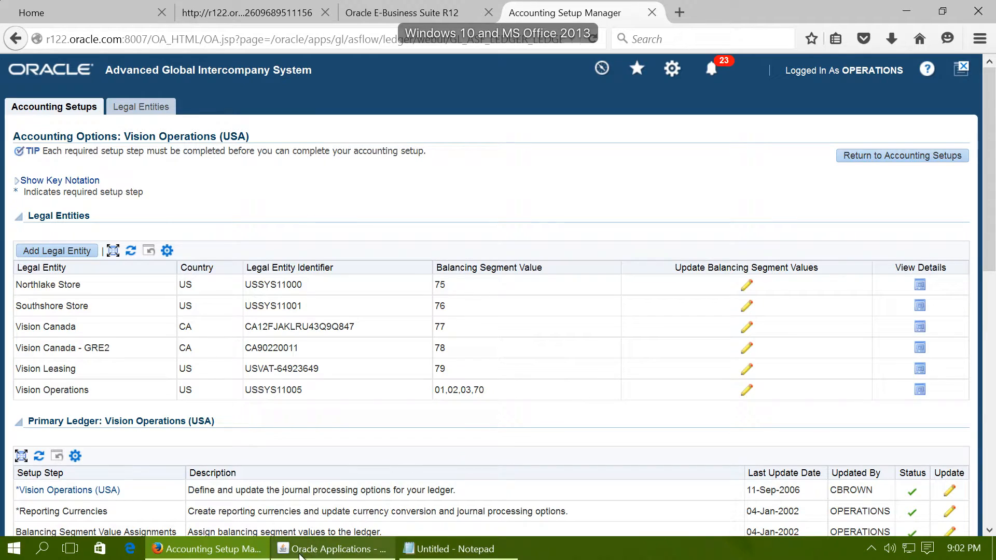
- Switch to the Oracle Applications window and change the responsibility to Assets, Vision Operations (USA)
click(301, 551)
click(84, 40)
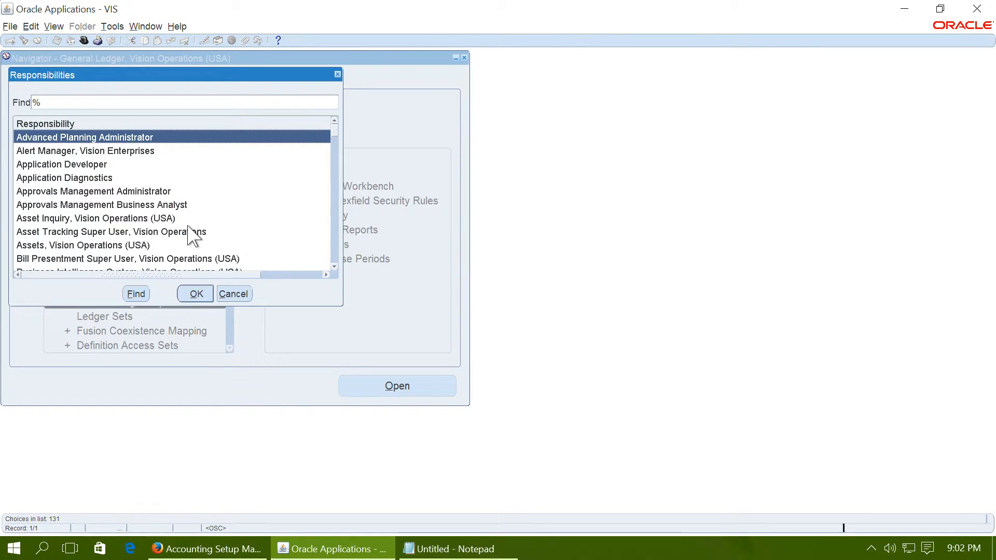
text(a)
click(133, 246)
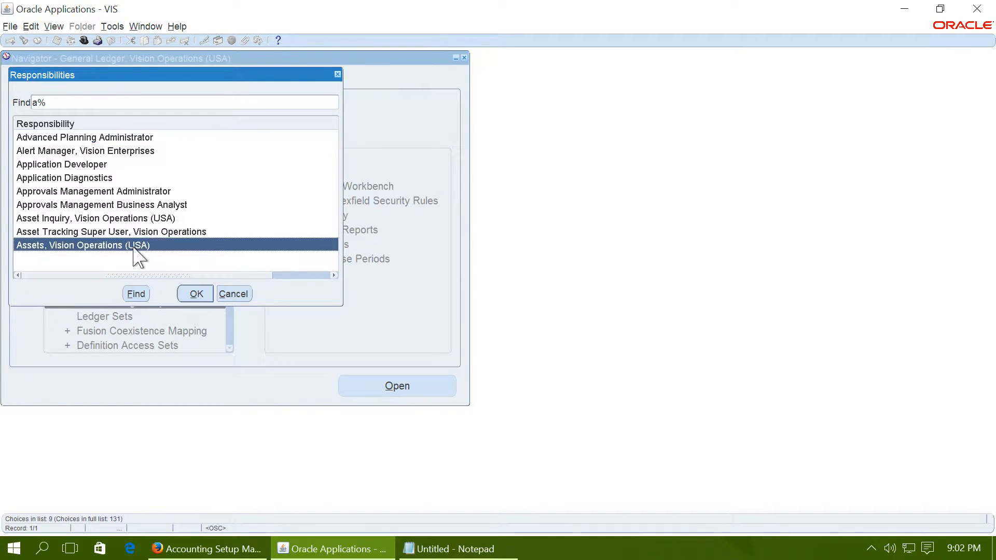
double_click(134, 246)
- Find asset BMW-90901 in book OPS CORP through the Asset Workbench
double_click(91, 157)
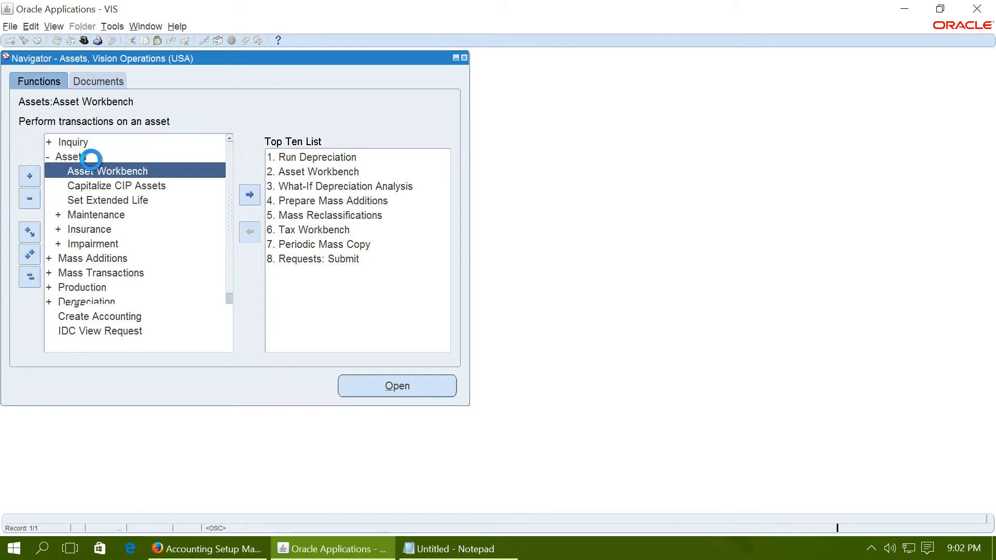
double_click(104, 171)
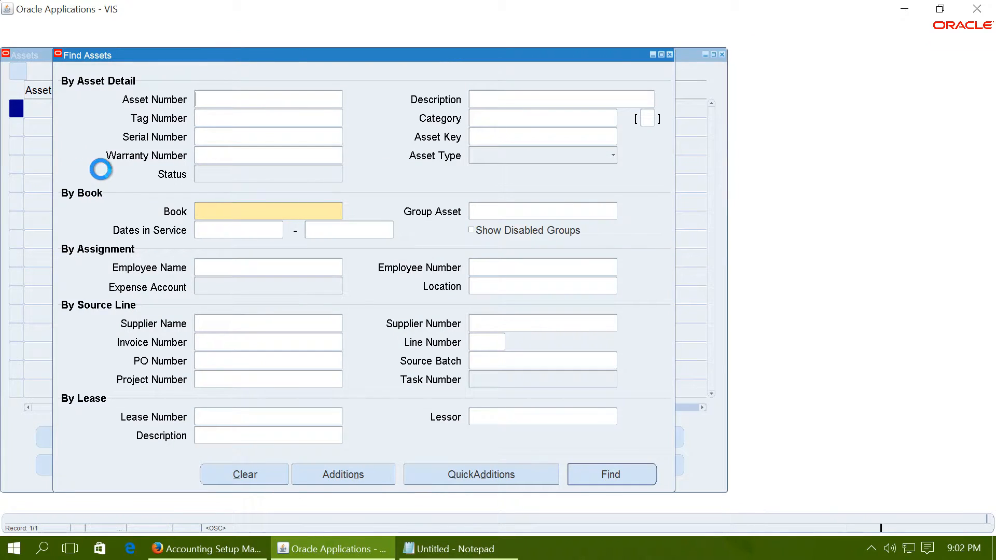
text(BMW-90901)
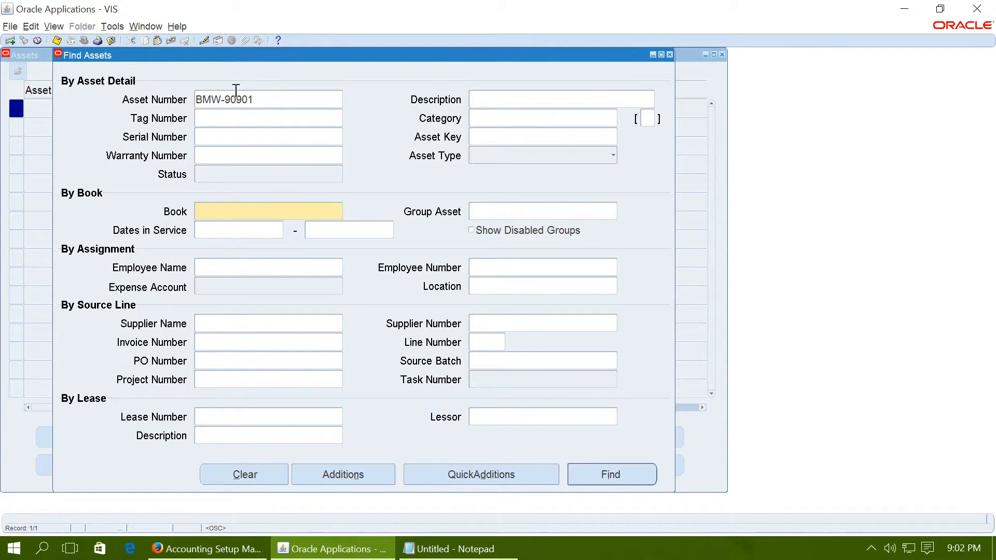
click(245, 210)
click(242, 210)
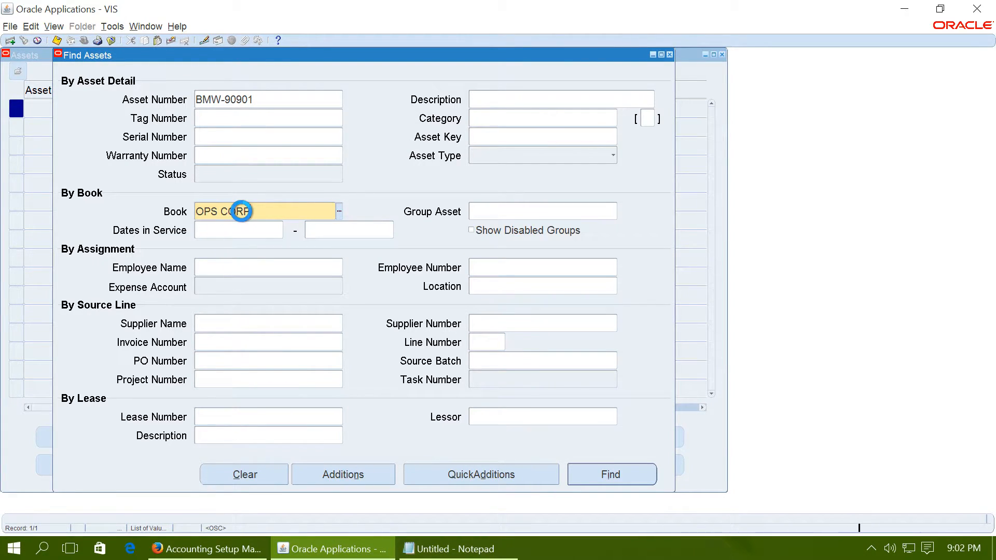
key(Return)
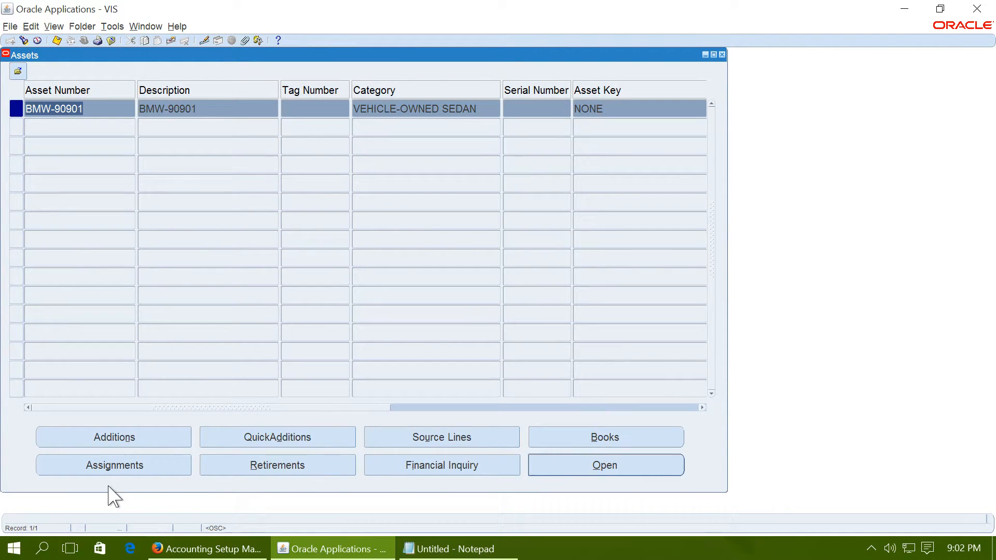
- Open the asset's assignments and inspect the segments of its current expense account, closing the segment details without changes
click(109, 470)
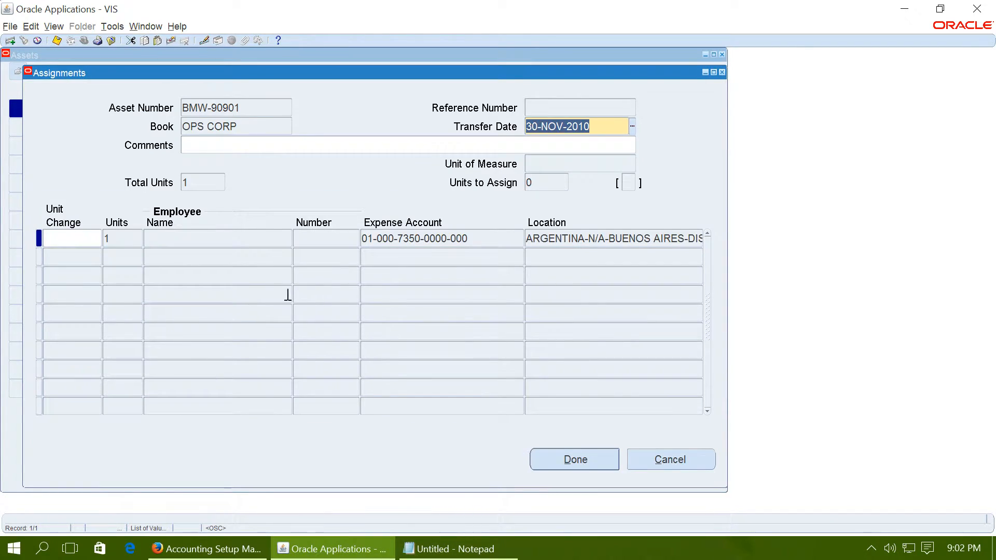
click(375, 242)
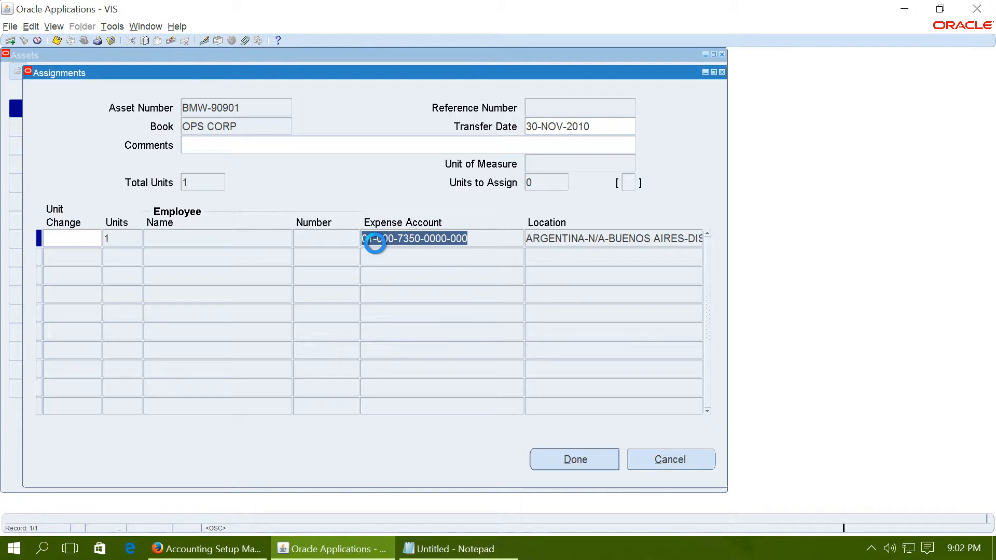
click(278, 233)
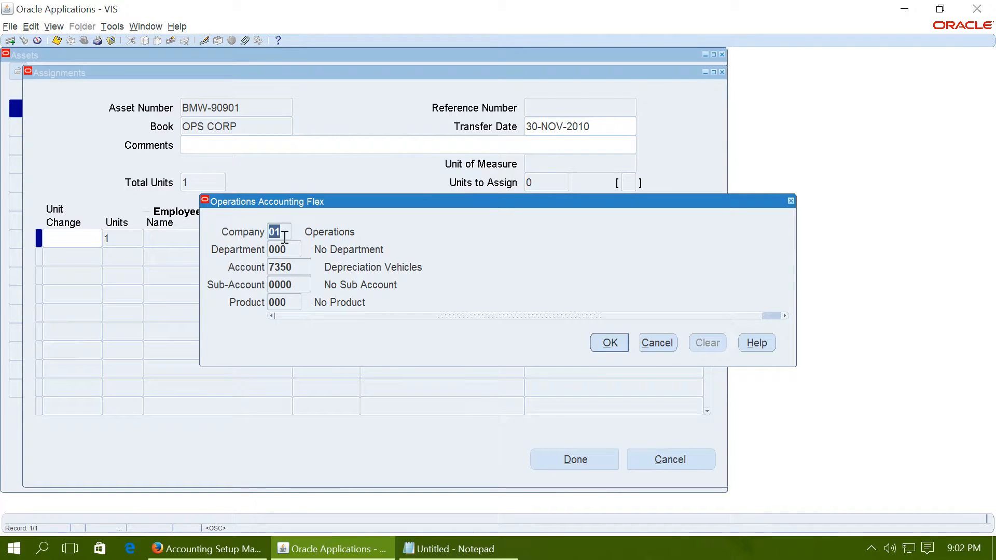
click(653, 343)
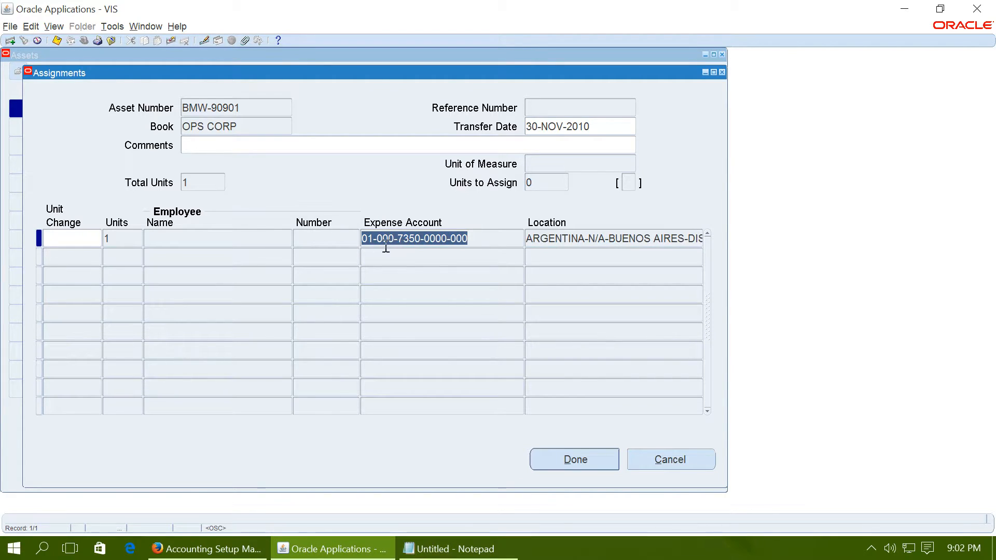
click(72, 240)
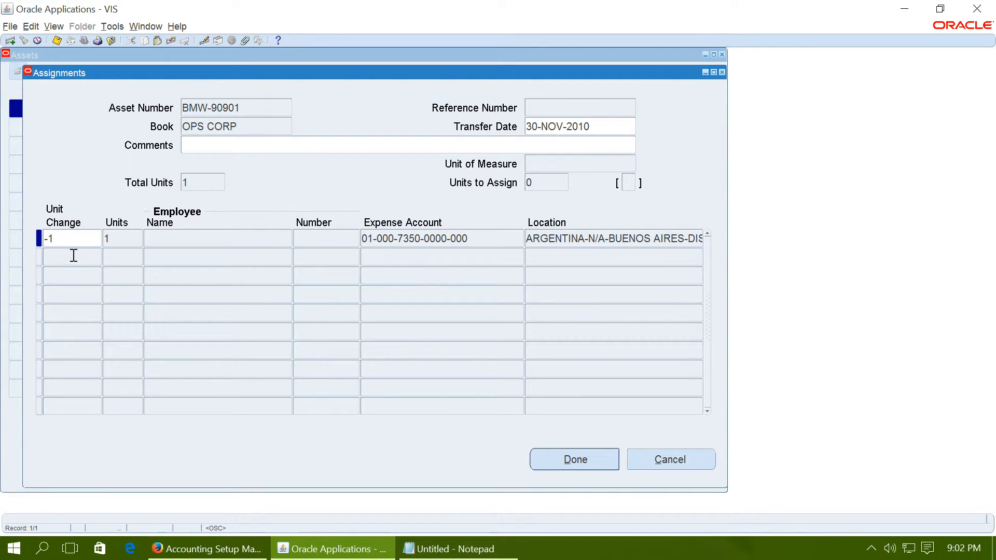
click(73, 256)
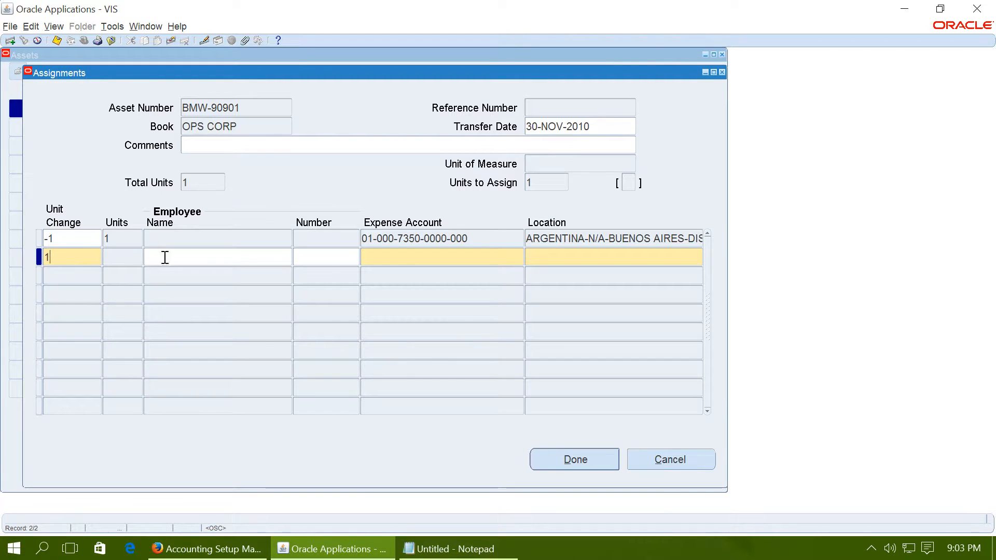
click(396, 256)
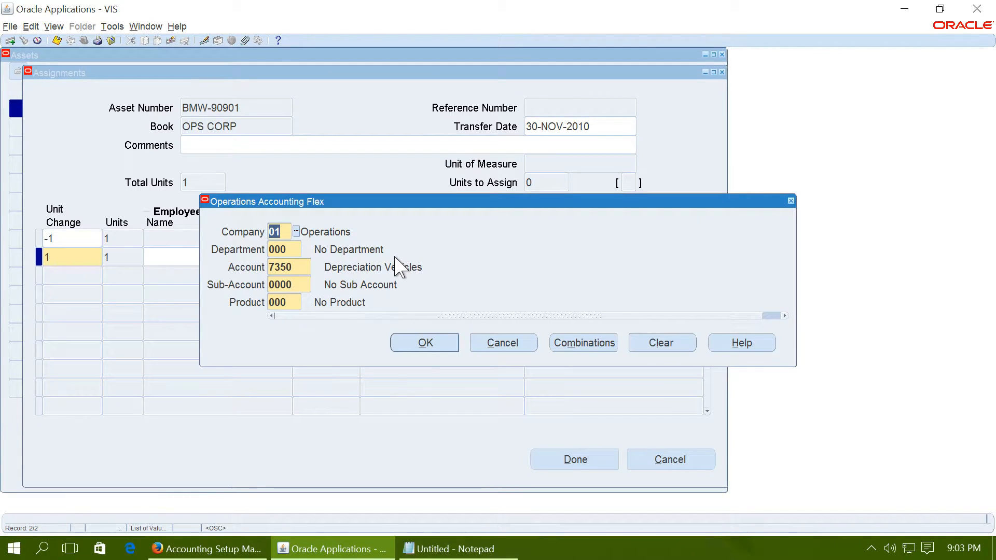
click(296, 232)
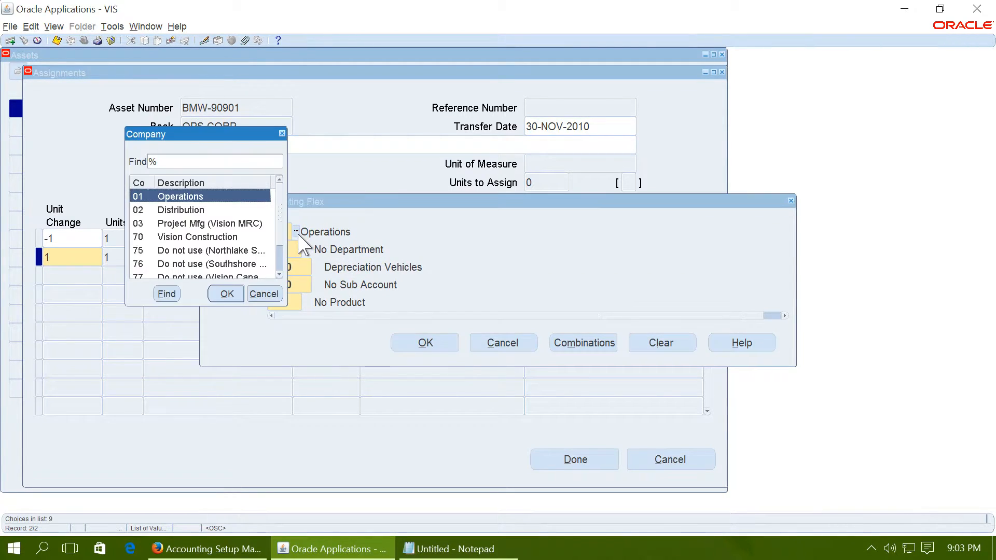
click(178, 237)
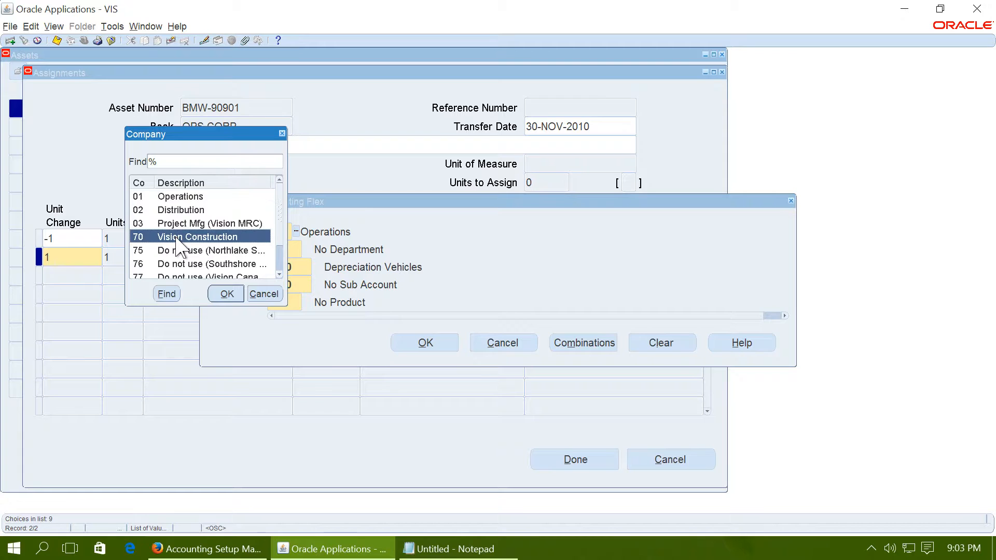
click(224, 293)
click(429, 343)
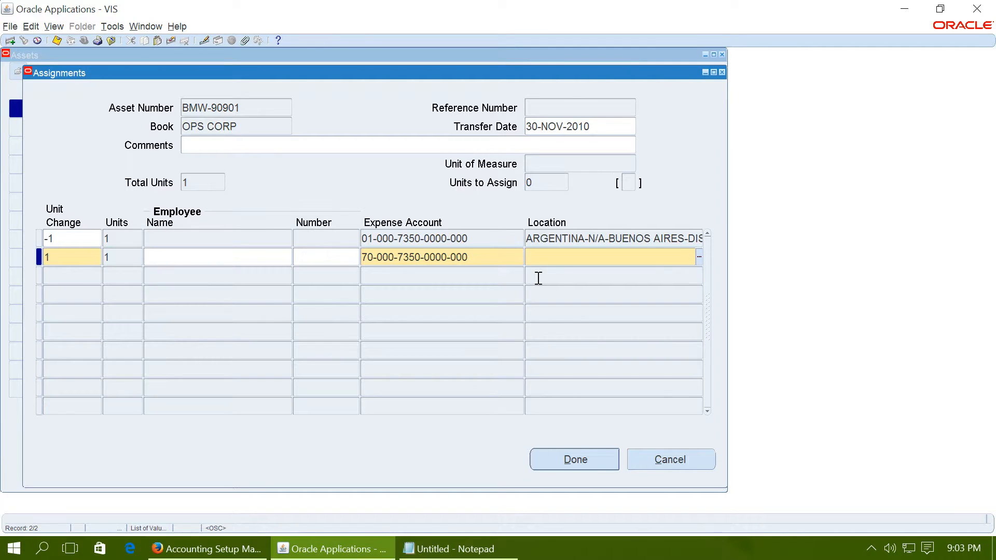
- Copy the Argentina, Buenos Aires location from the line above to the new assignment line, save the transfer, and close the Assets window
key(shift+F5)
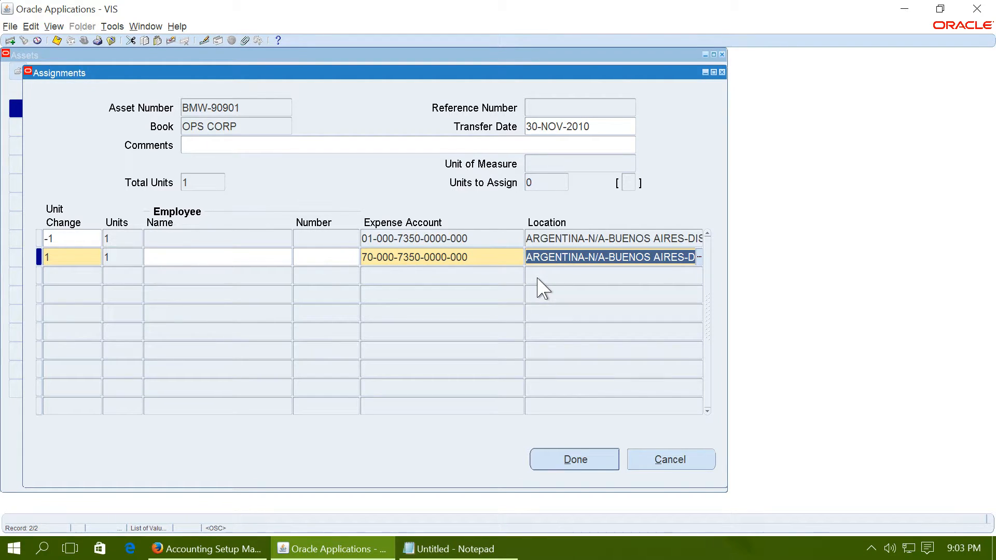
click(578, 464)
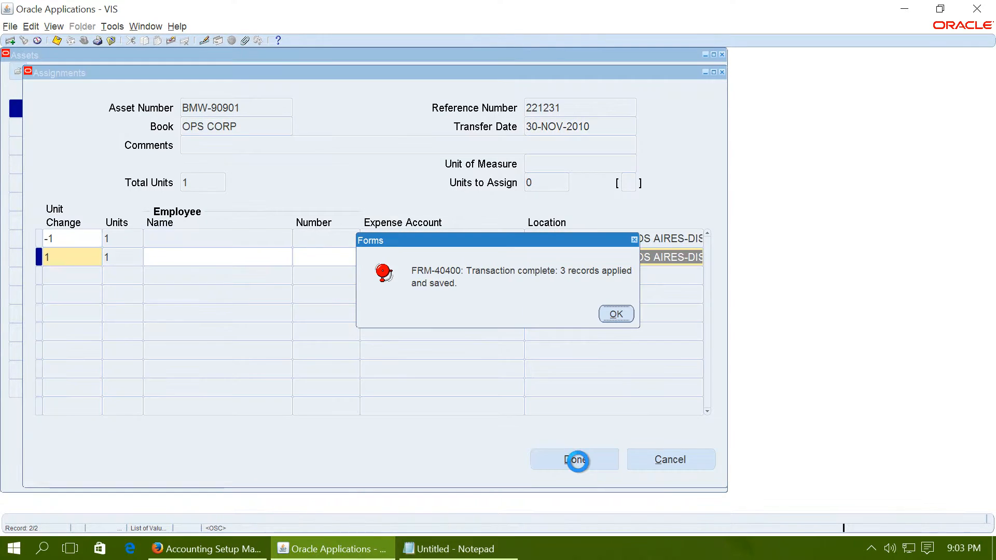
click(616, 314)
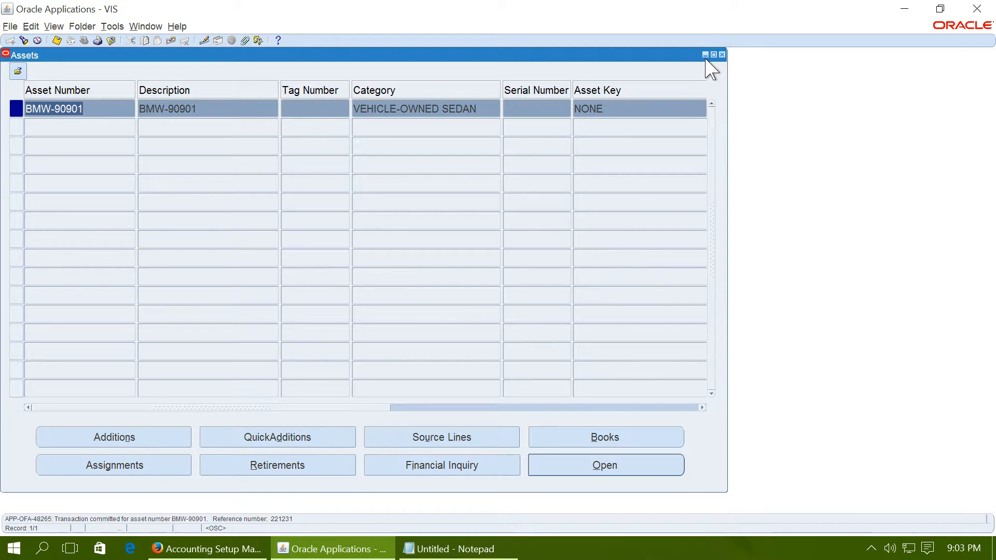
click(721, 54)
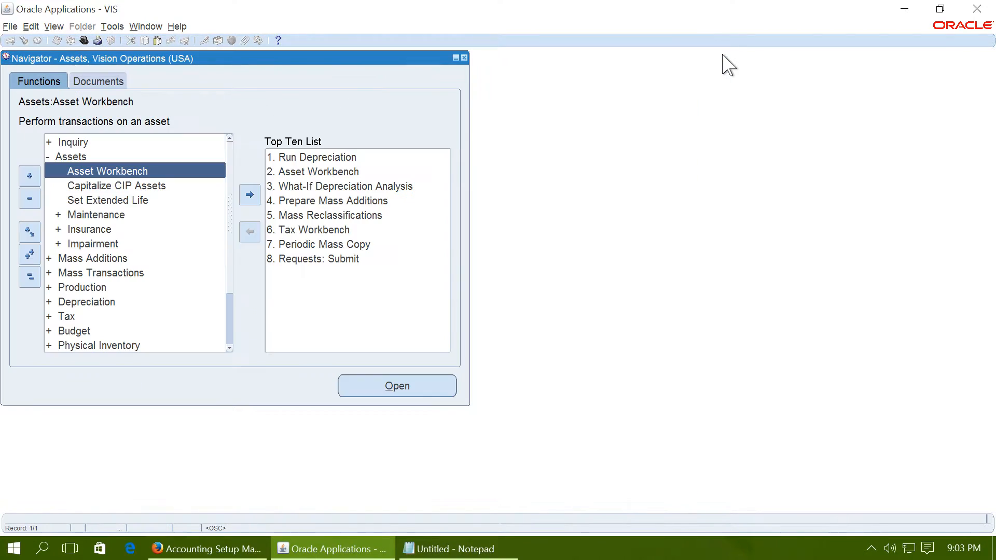
- Open the Run Depreciation form and move it clear of the Navigator
click(30, 277)
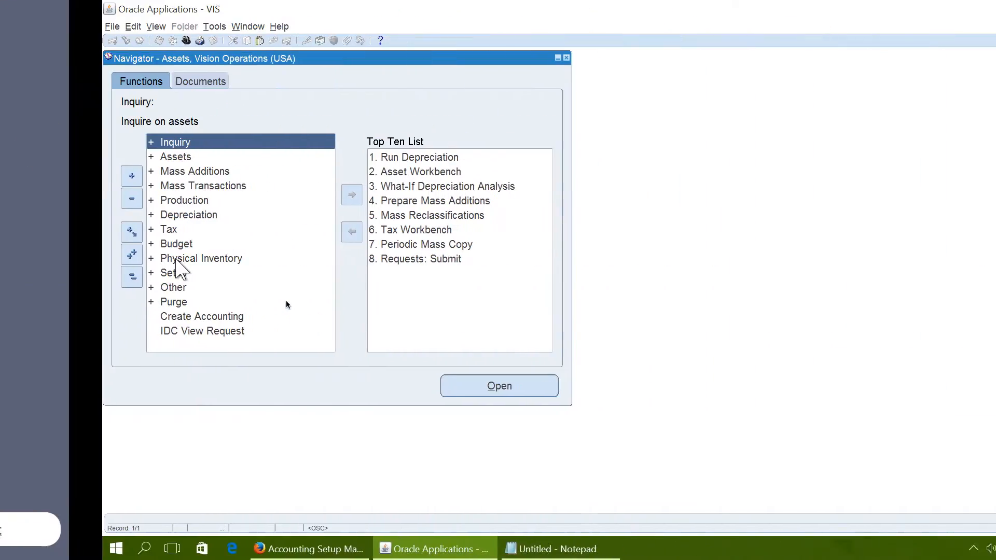
double_click(66, 217)
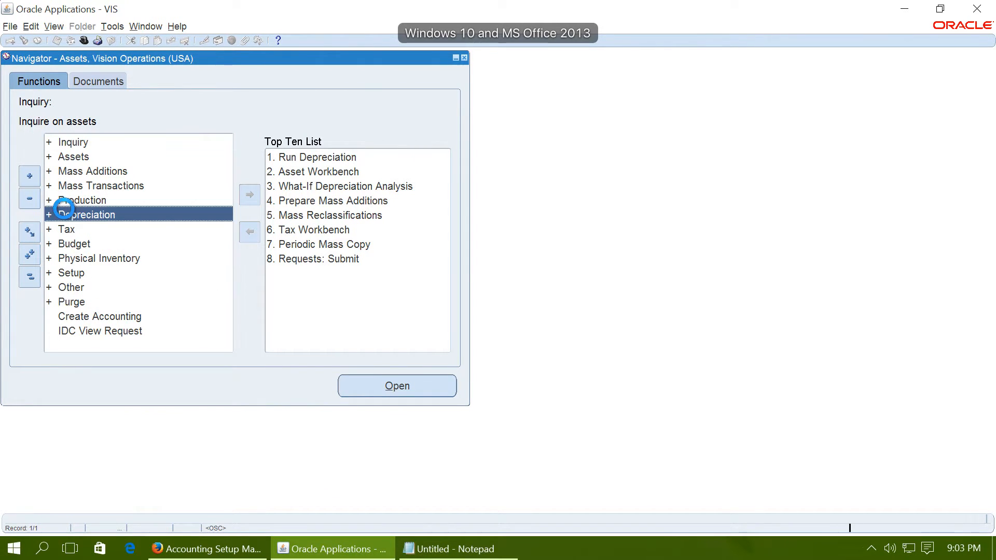
click(94, 226)
double_click(94, 229)
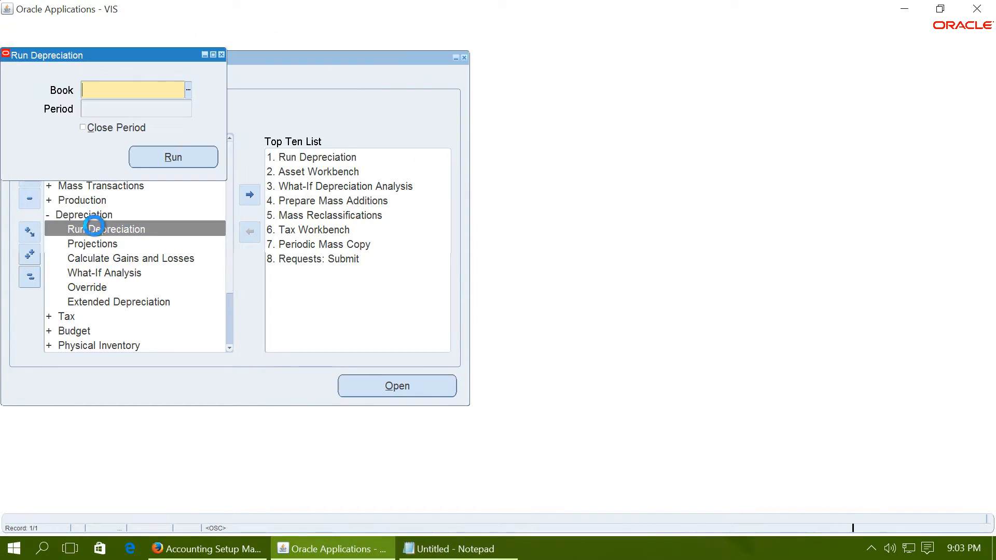
drag(104, 56, 513, 235)
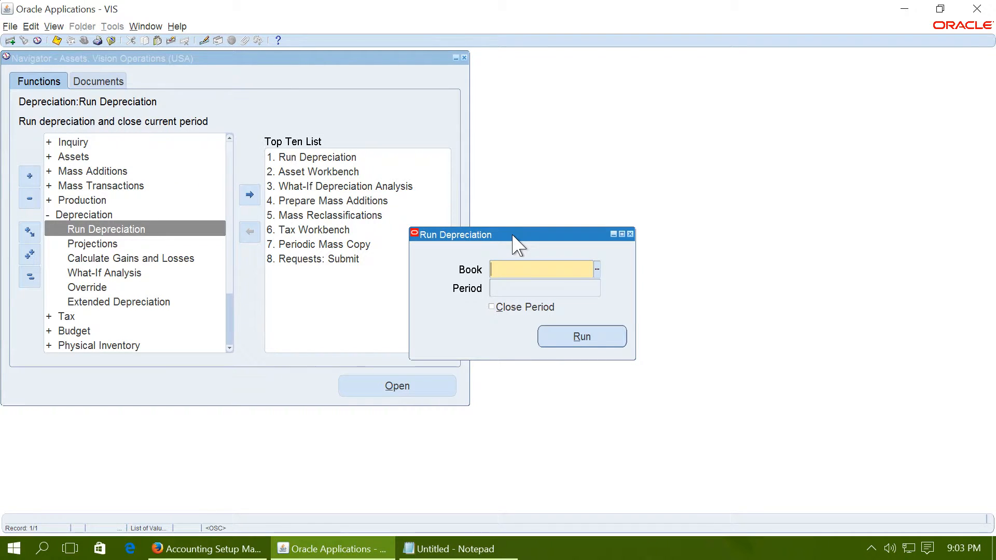
- Run depreciation for book OPS CORP with Close Period selected, confirming the prompts
text(OPS CORP)
key(Tab)
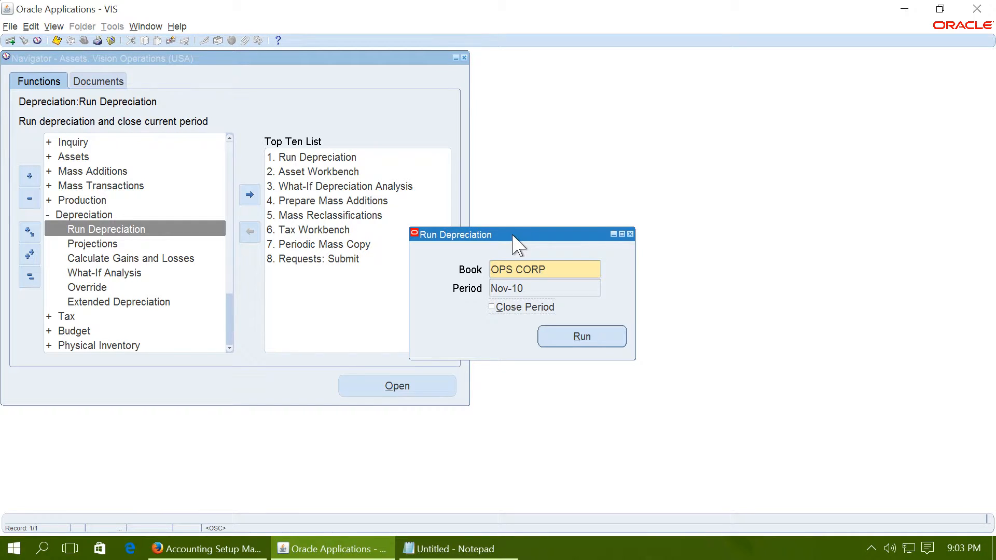
click(510, 311)
click(578, 337)
click(574, 311)
click(615, 301)
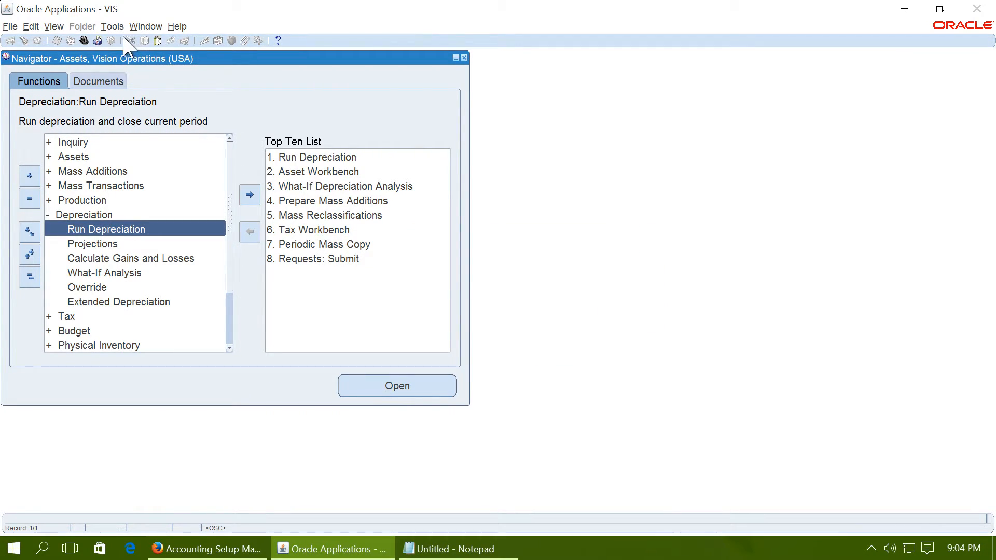
- List all requests, refresh their status until the depreciation run requests complete, and close the Requests window
click(54, 25)
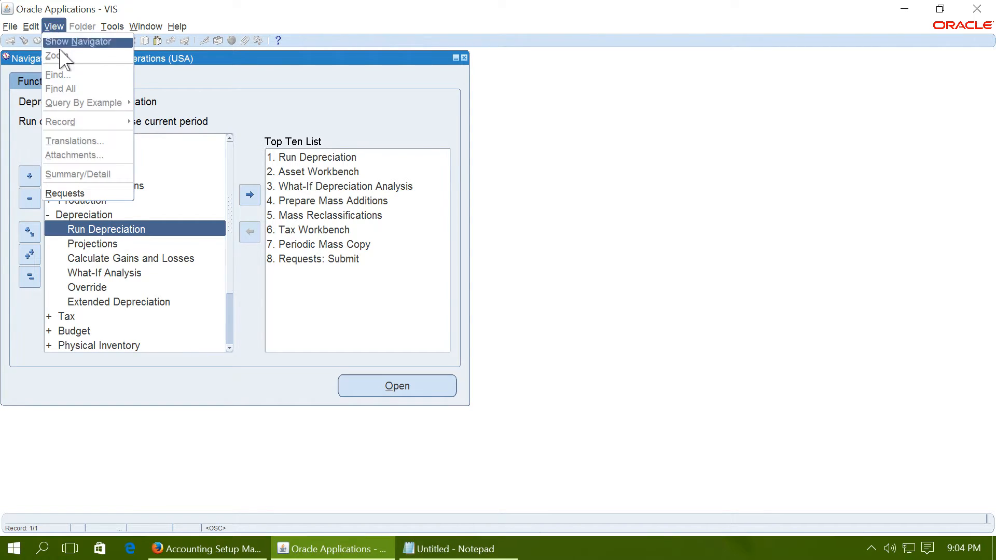
click(78, 194)
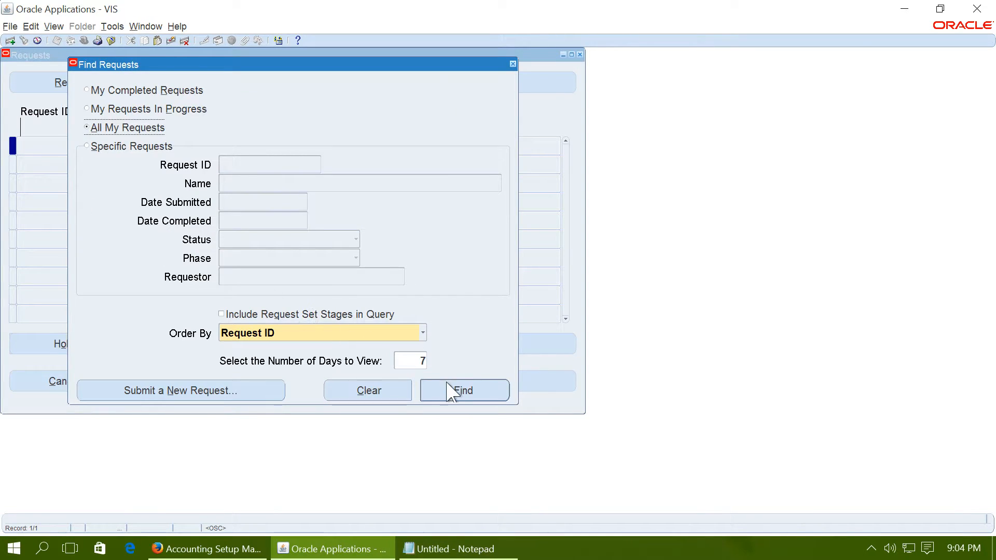
click(449, 391)
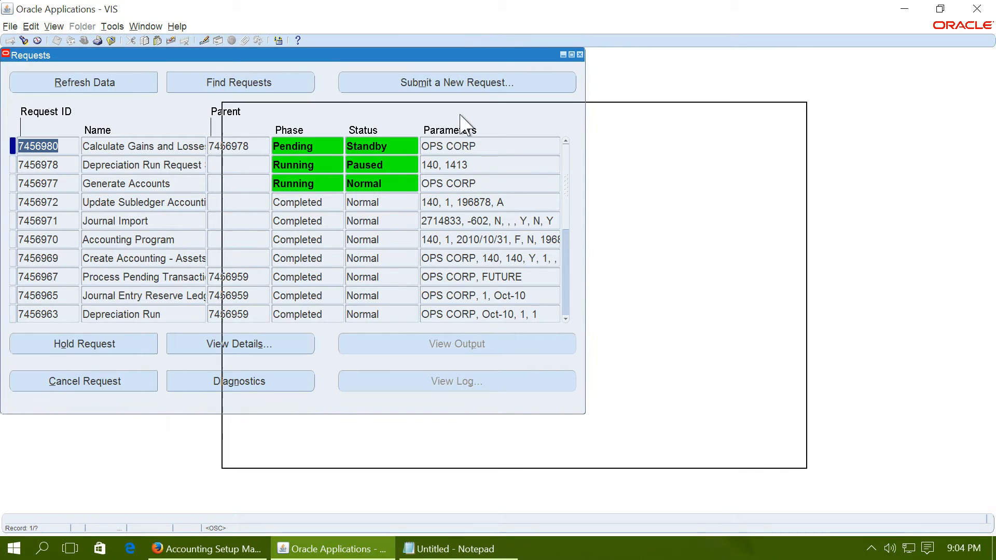
drag(460, 119, 460, 118)
click(318, 142)
click(318, 142)
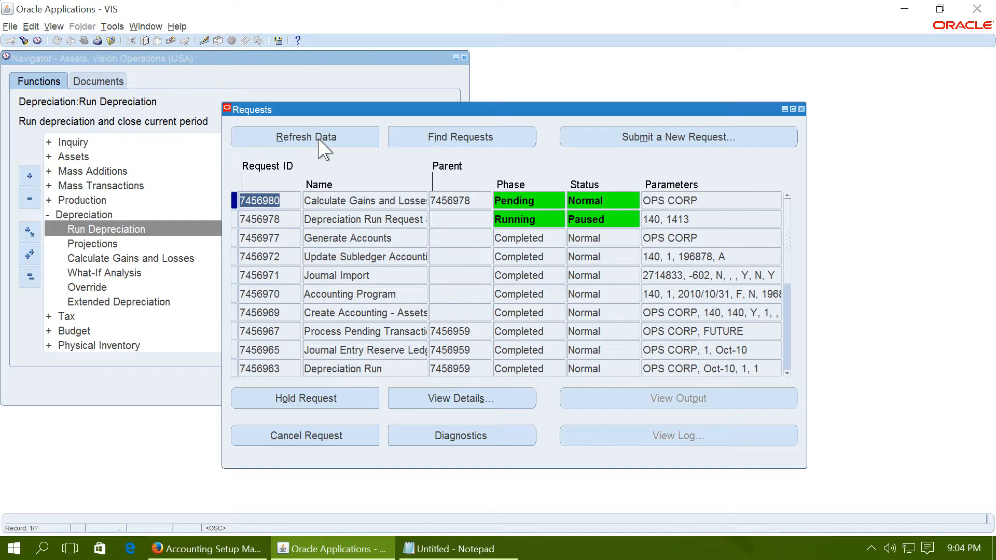
click(346, 141)
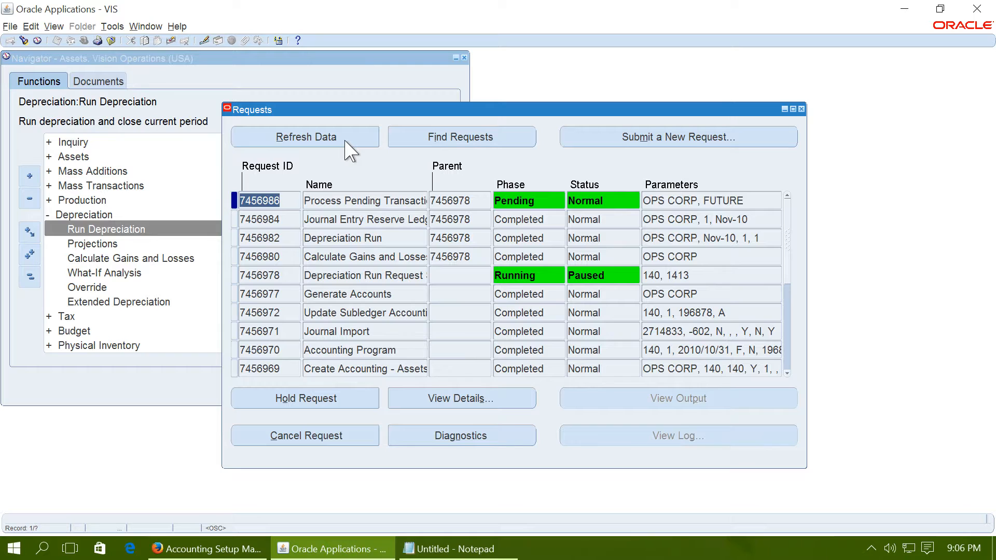
click(346, 141)
click(346, 141)
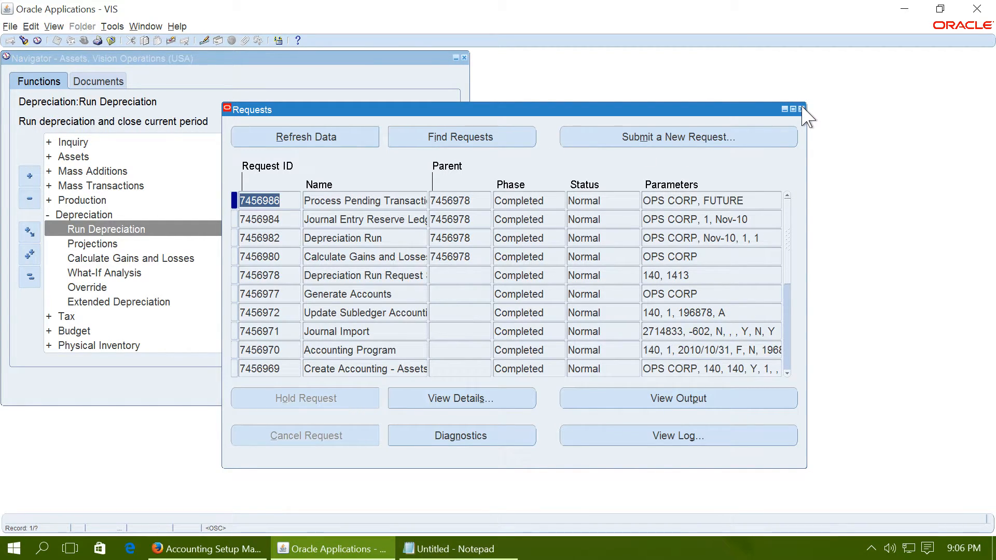
click(802, 109)
- Open the Submit Request form for a new single request
click(36, 275)
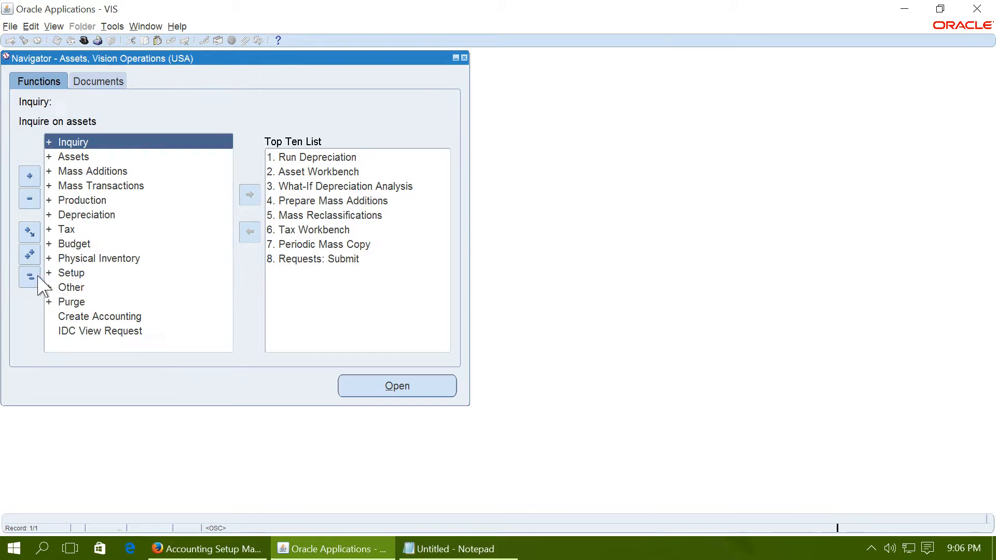
double_click(73, 287)
click(117, 302)
double_click(117, 302)
double_click(115, 315)
click(273, 318)
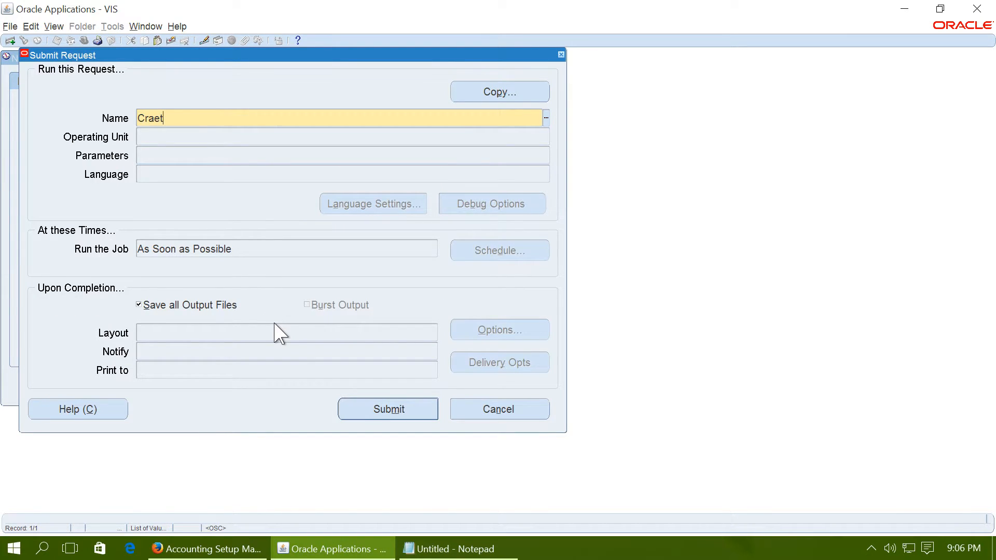
- Choose the Create Accounting - Assets program and set its book type code to OPS CORP
text(Cra)
key(BackSpace)
text(eate acc)
key(Tab)
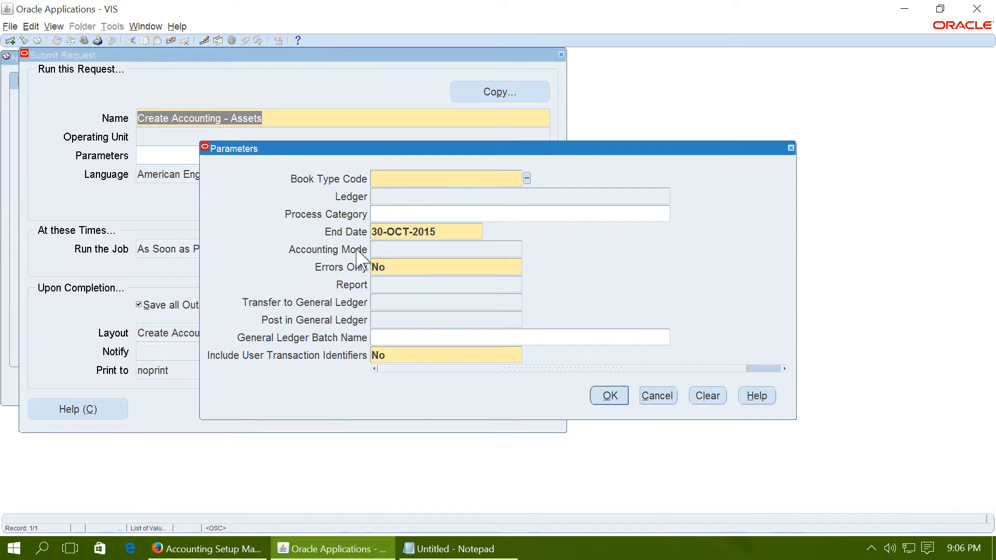
text(OPS CORP)
key(Tab)
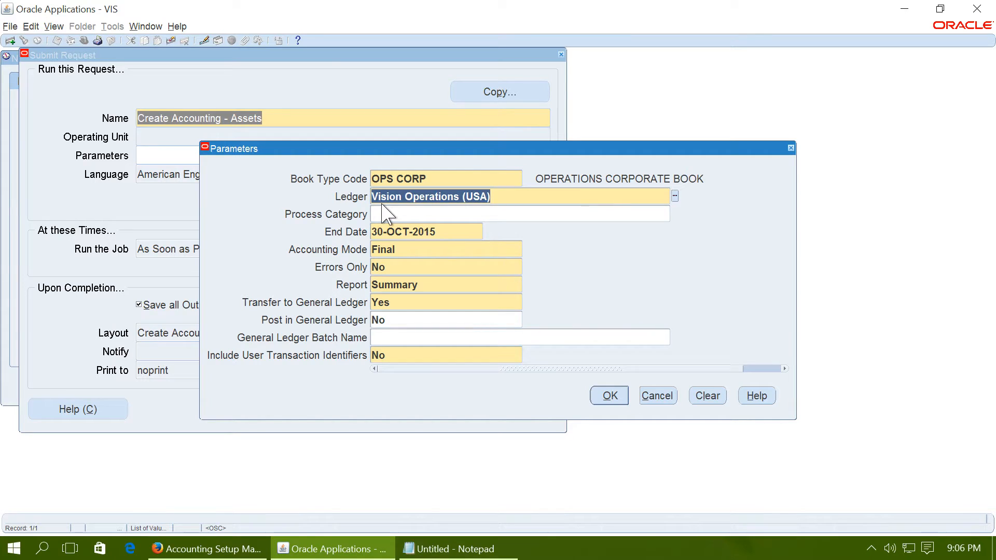
- Set the Create Accounting end date to 30-NOV-2010, accept the parameters, and submit the request without starting another
click(454, 235)
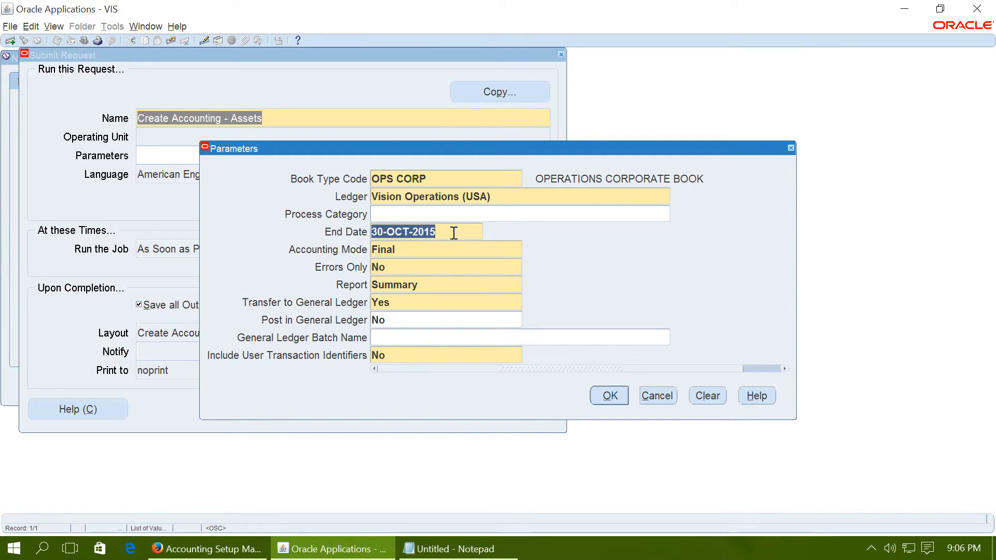
text(30-)
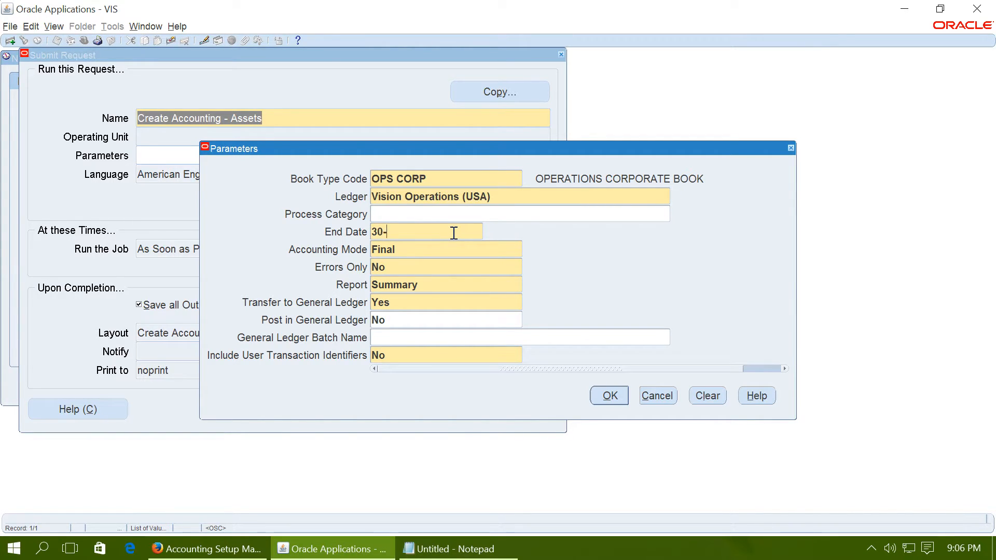
text(NOV-2015)
key(Tab)
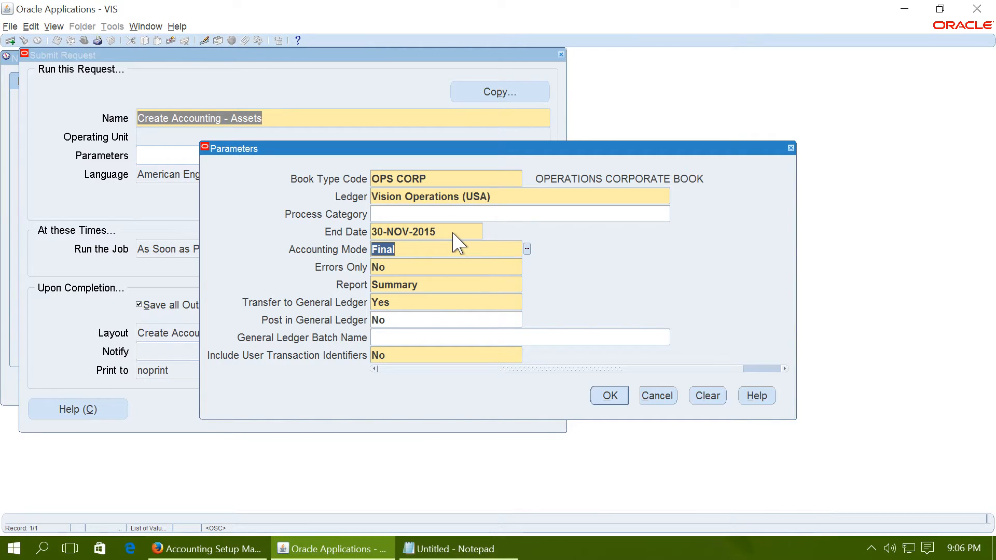
click(451, 231)
click(449, 232)
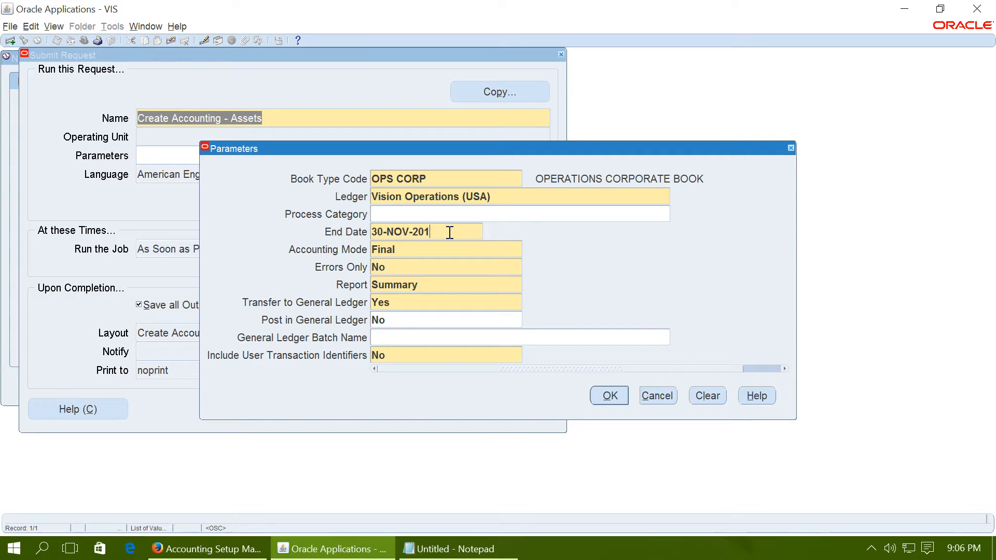
text(0)
key(Tab)
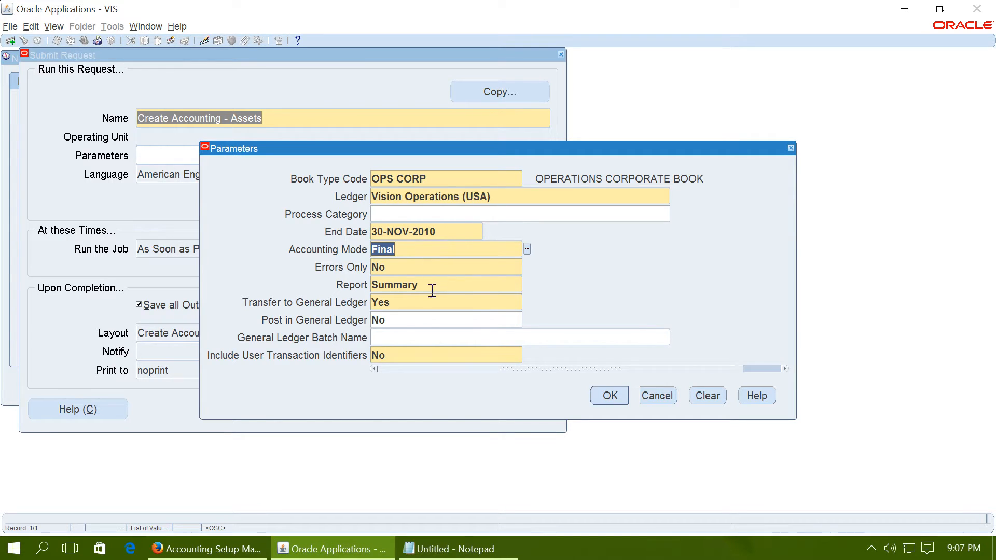
click(611, 397)
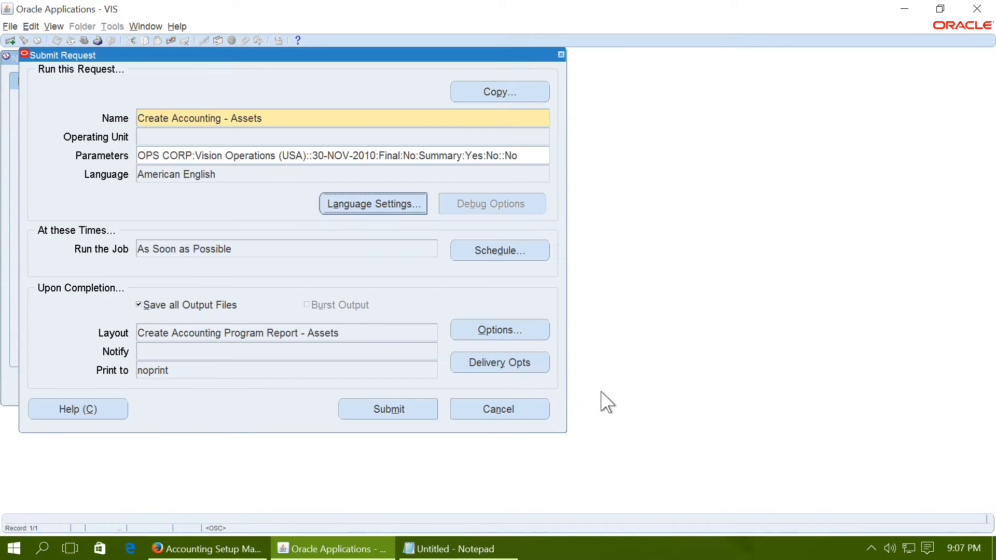
click(403, 408)
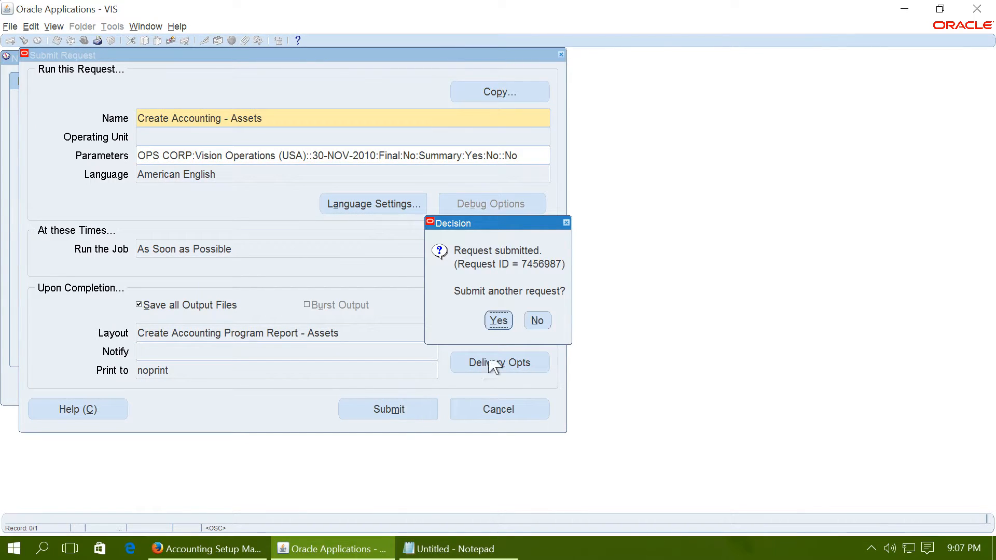
click(540, 319)
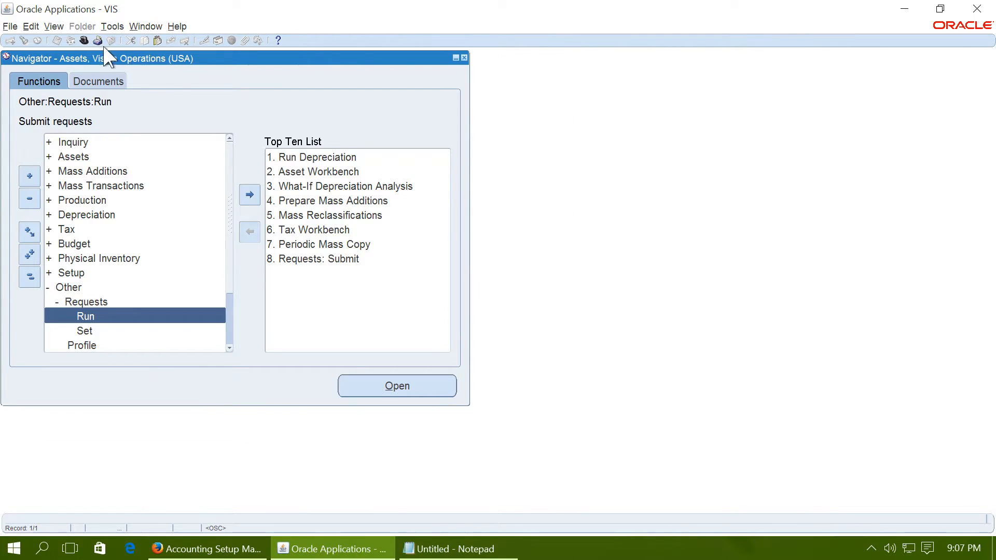
- Find all submitted requests to check the progress of Create Accounting - Assets
click(56, 27)
click(83, 192)
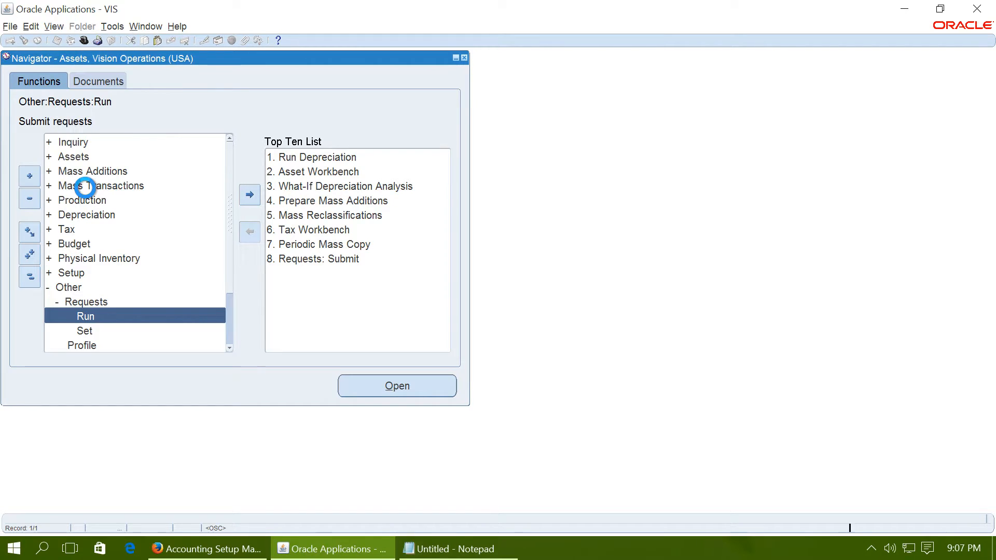
click(470, 389)
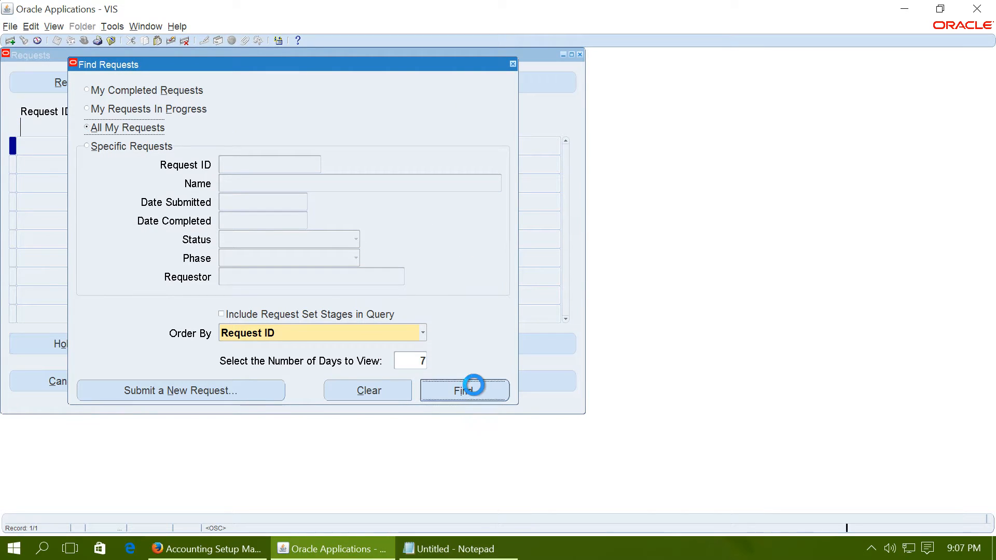
- Reposition the Requests window and refresh its data to check the progress of Create Accounting - Assets
drag(183, 67, 466, 129)
click(367, 145)
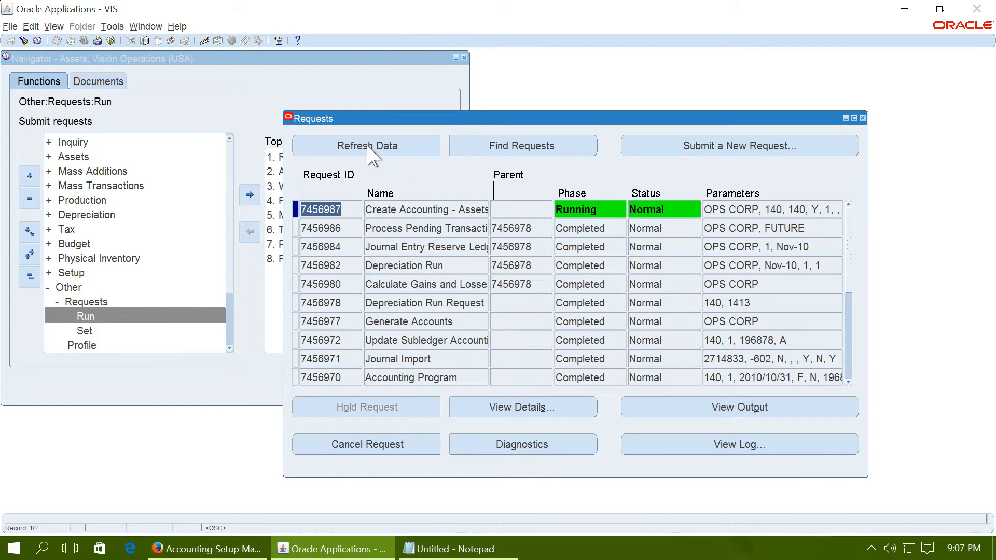
click(368, 147)
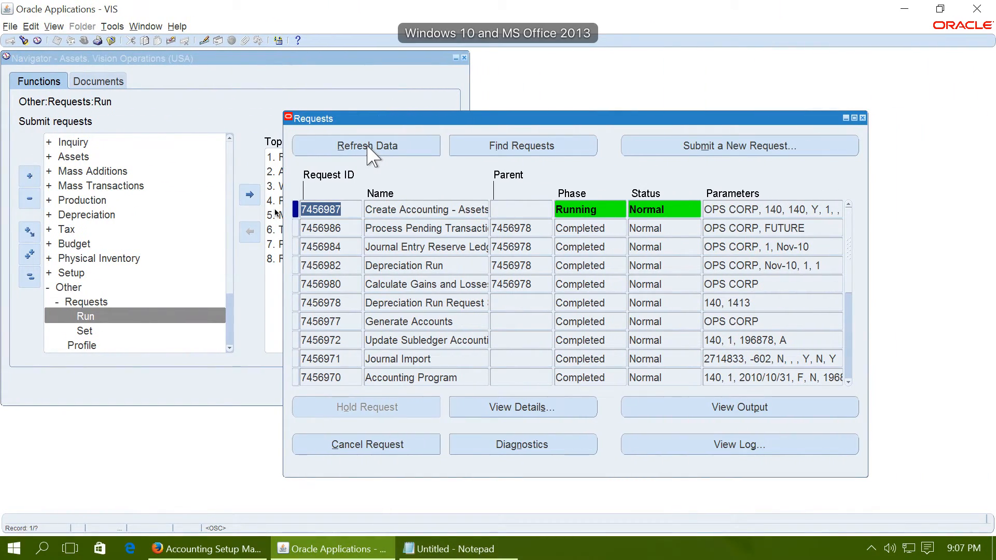
click(273, 201)
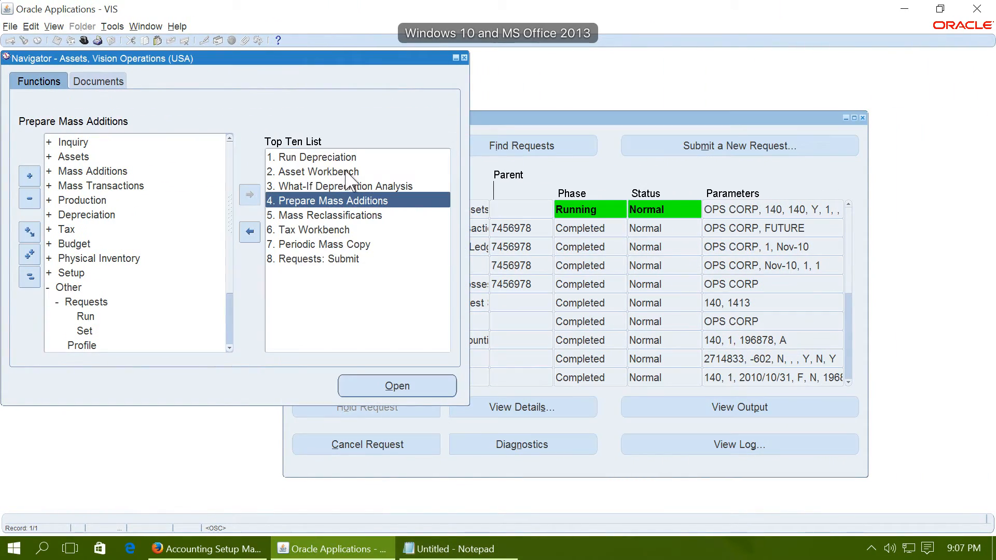
click(504, 174)
click(359, 147)
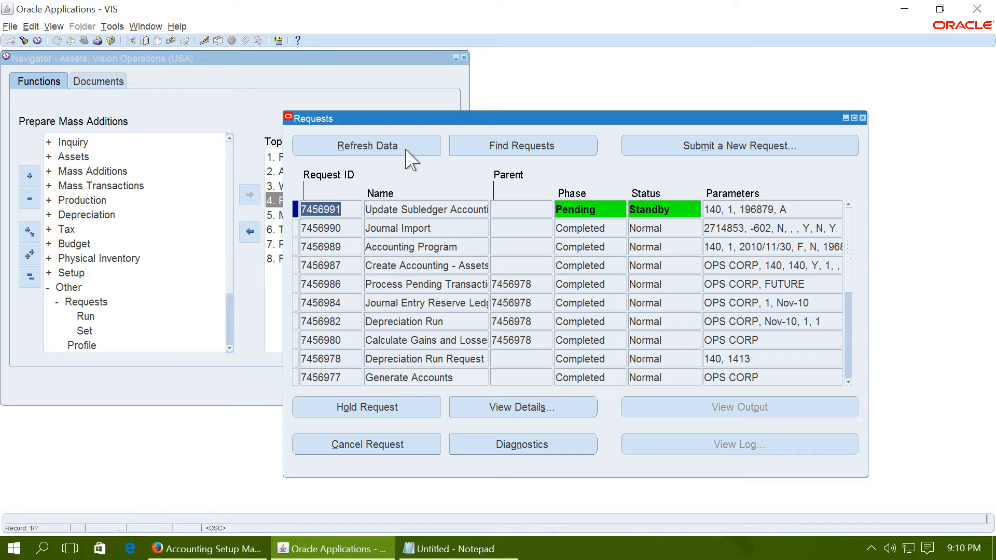
- Close the request list and open the Financial Information inquiry for assets
click(863, 119)
click(80, 156)
double_click(80, 155)
double_click(74, 154)
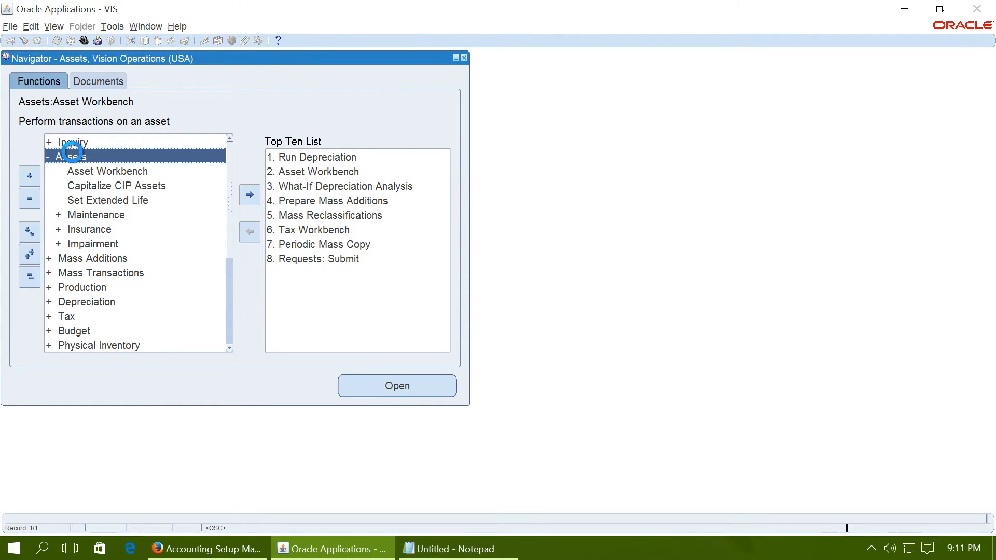
double_click(73, 141)
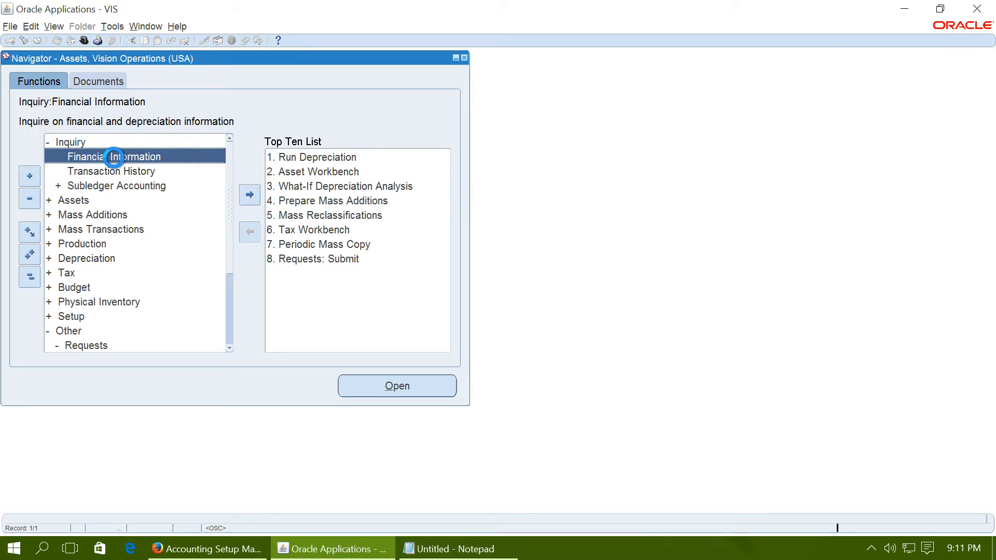
double_click(114, 158)
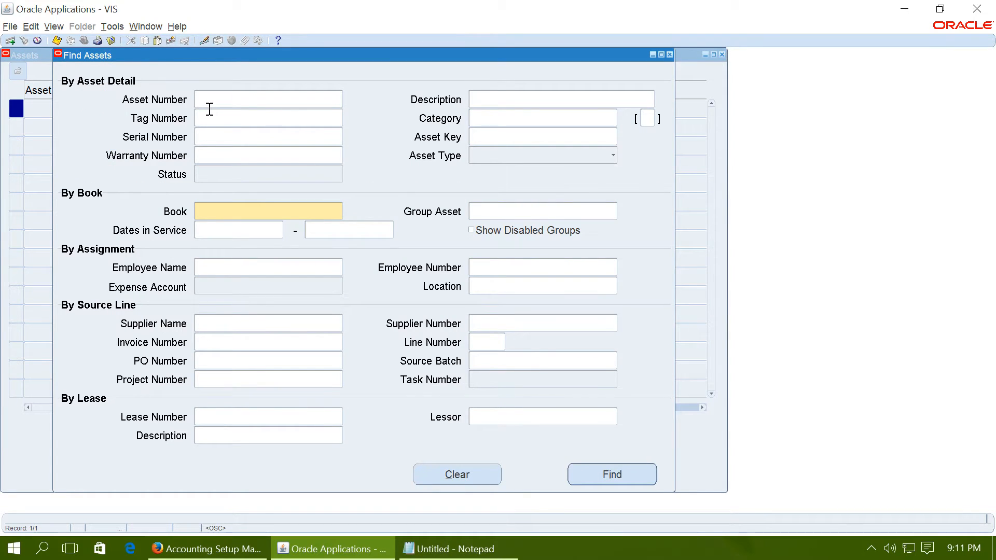
- Find asset BMW-90901 in the OPS CORP book and view its financial information
text(BMW-90901)
click(225, 205)
text(OPS CORP)
click(223, 203)
click(617, 476)
click(557, 459)
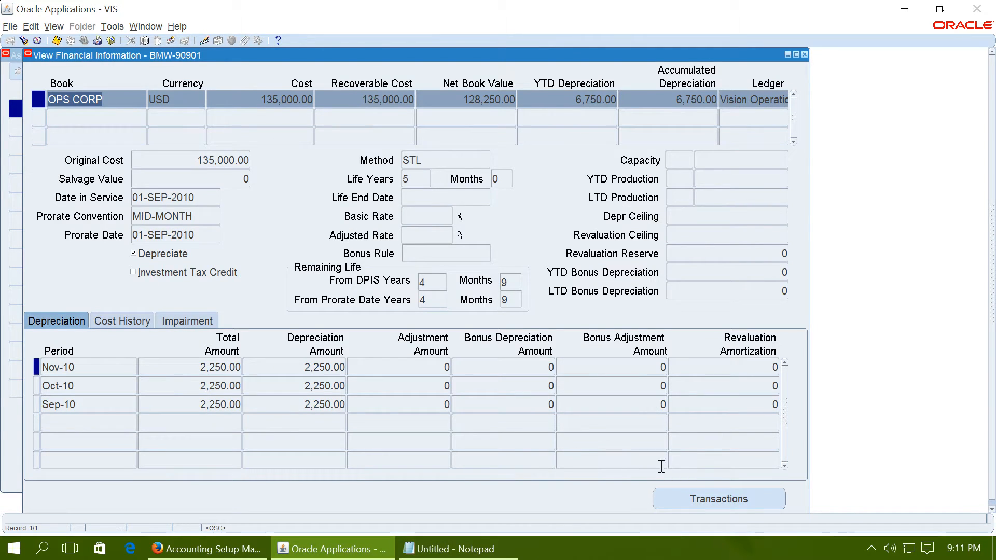
- Open the asset's transaction history and view the accounting of its Nov-10 TRANSFER transaction
click(708, 499)
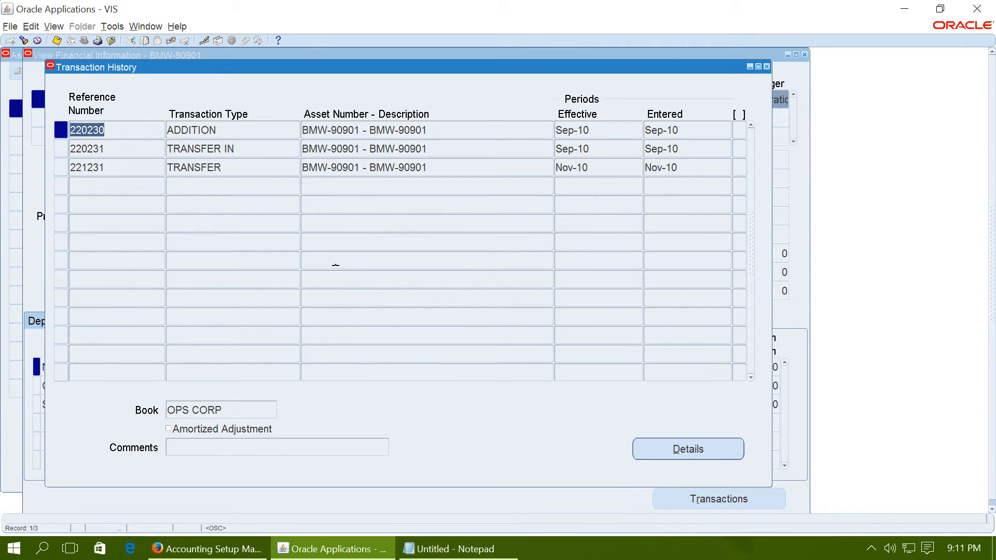
click(235, 168)
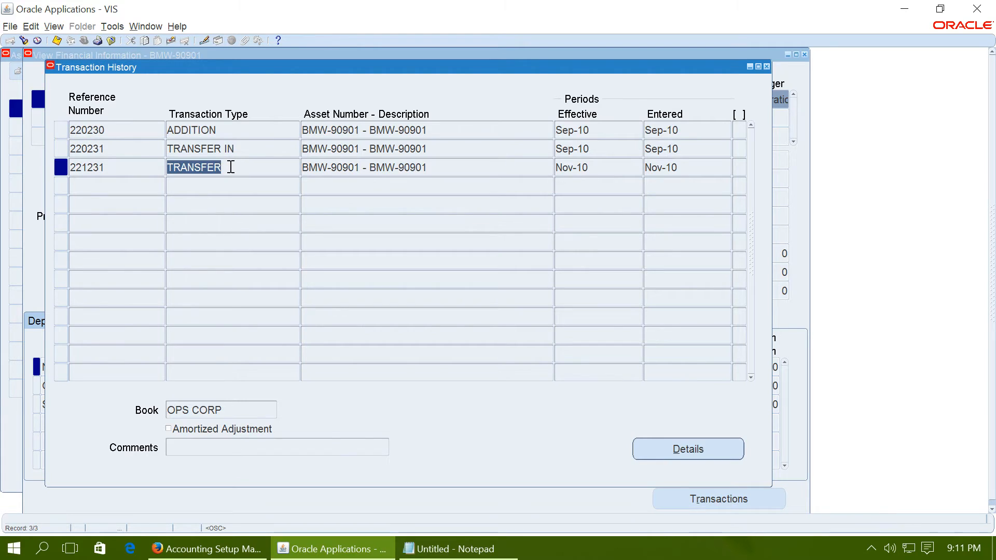
click(112, 26)
click(119, 44)
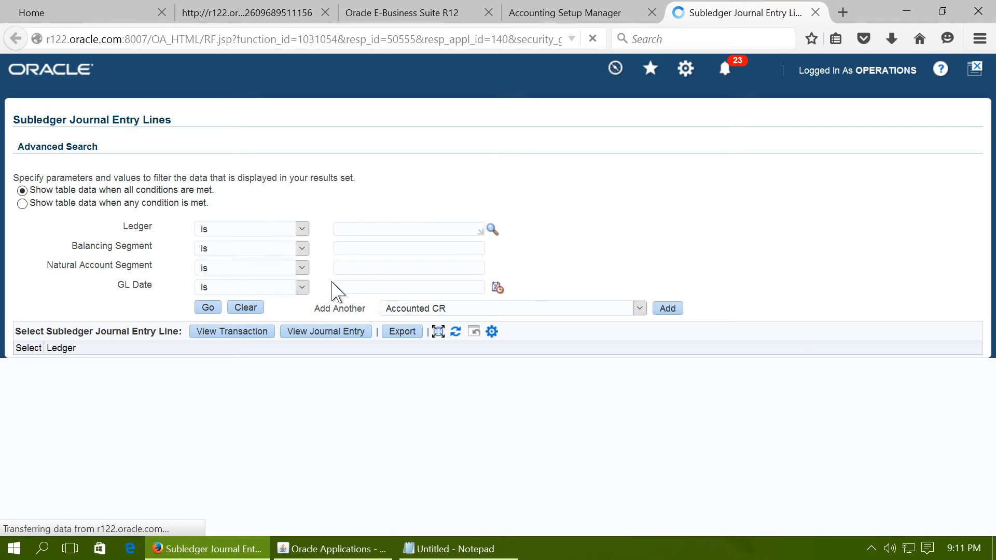
- Examine the accounts and intracompany debit and credit amounts in the transfer's subledger journal lines, close that page, and return to Oracle Applications
scroll(332, 283, down, 1)
scroll(332, 290, down, 2)
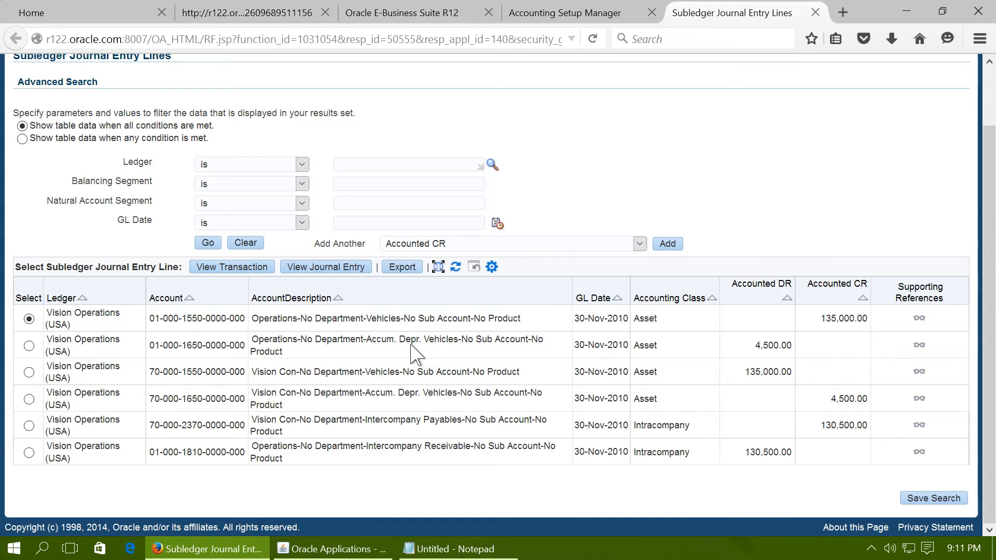
drag(151, 319, 159, 321)
drag(824, 426, 869, 427)
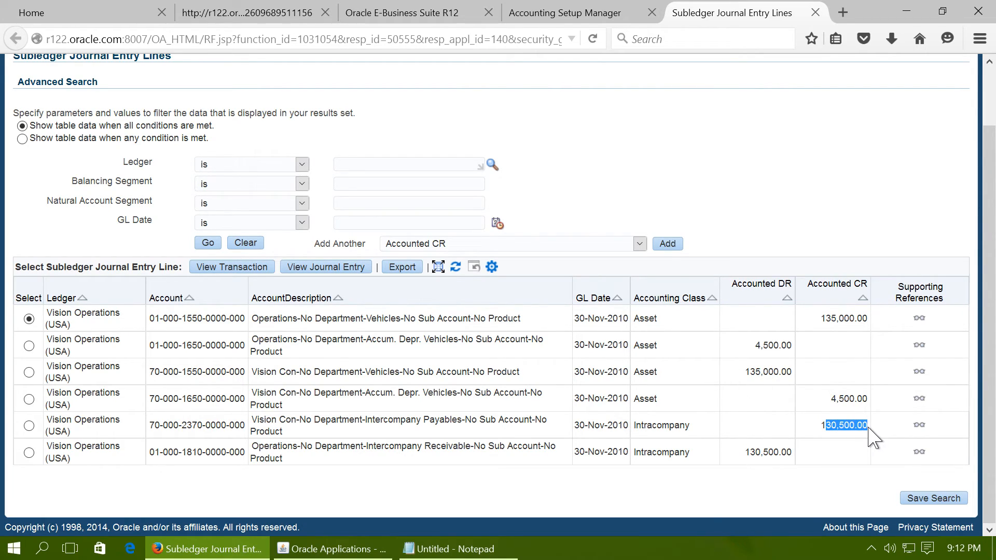
drag(745, 453, 788, 453)
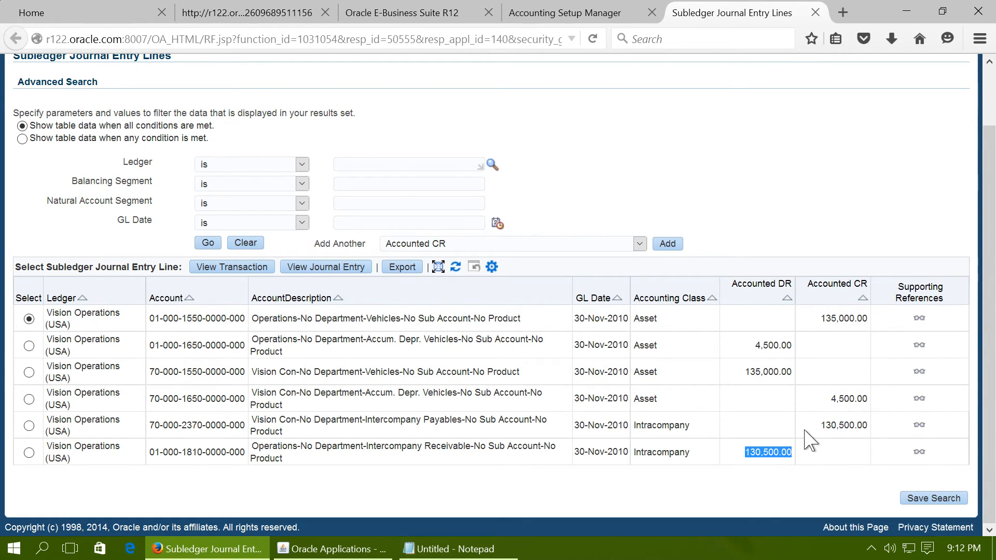
drag(823, 426, 868, 427)
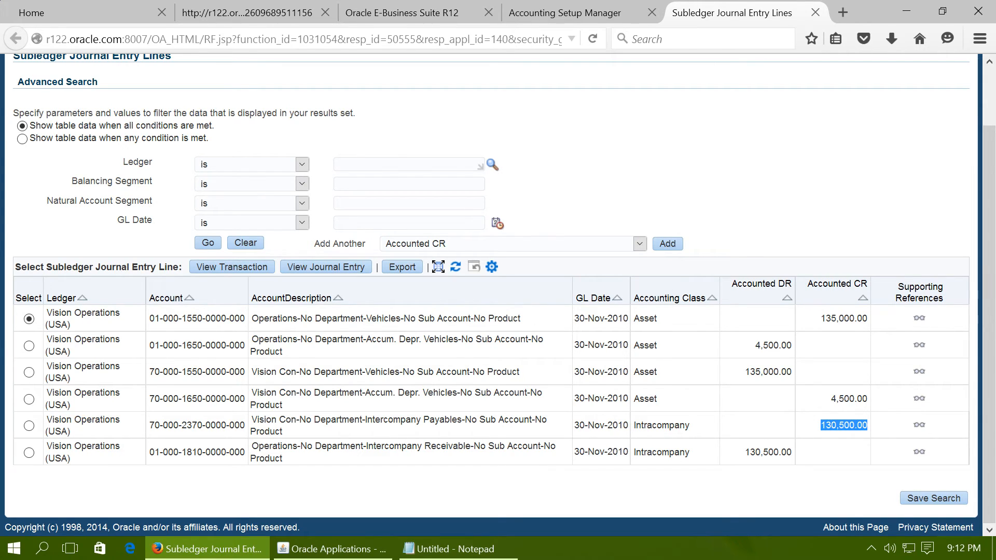
click(817, 13)
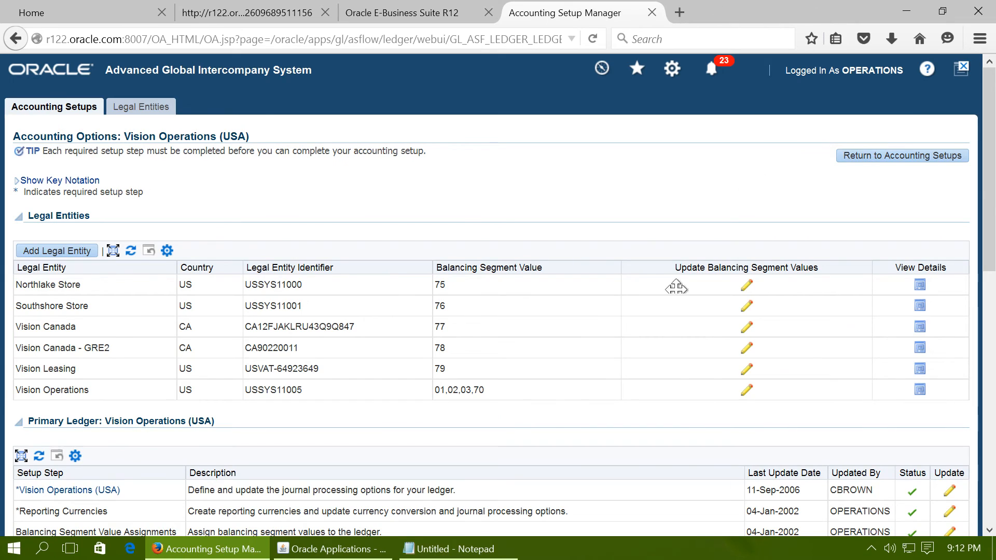
click(325, 548)
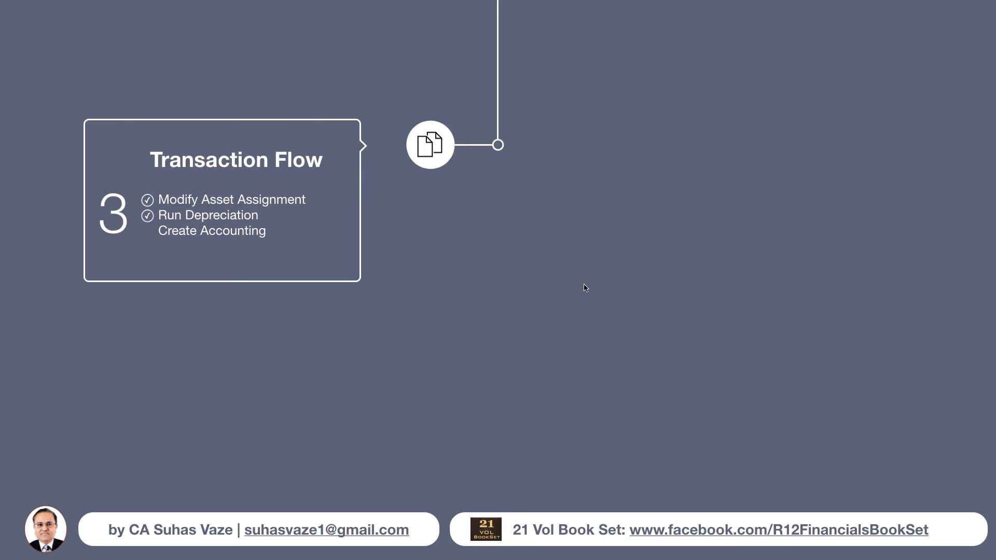